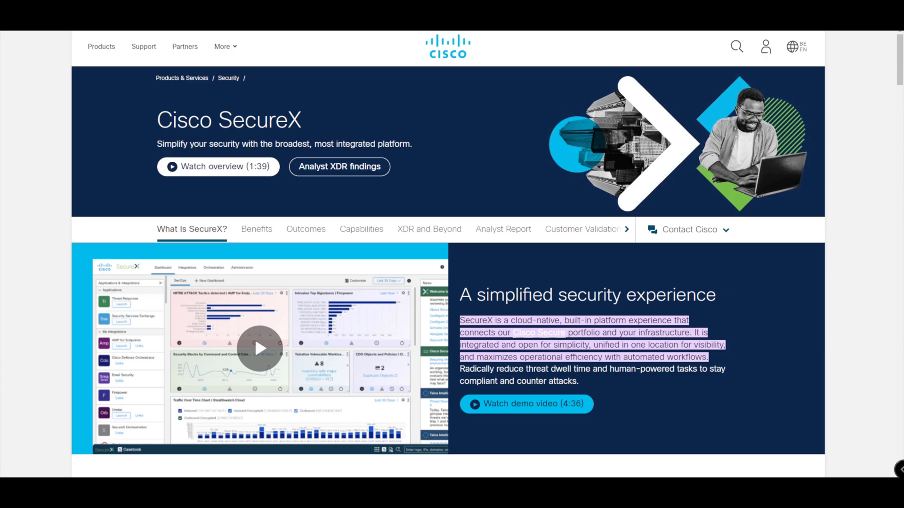
# Step: Scroll the SecureX page down to the Benefits section listing Simplicity, Visibility and Efficiency
pyautogui.scroll(-4, 448, 254)
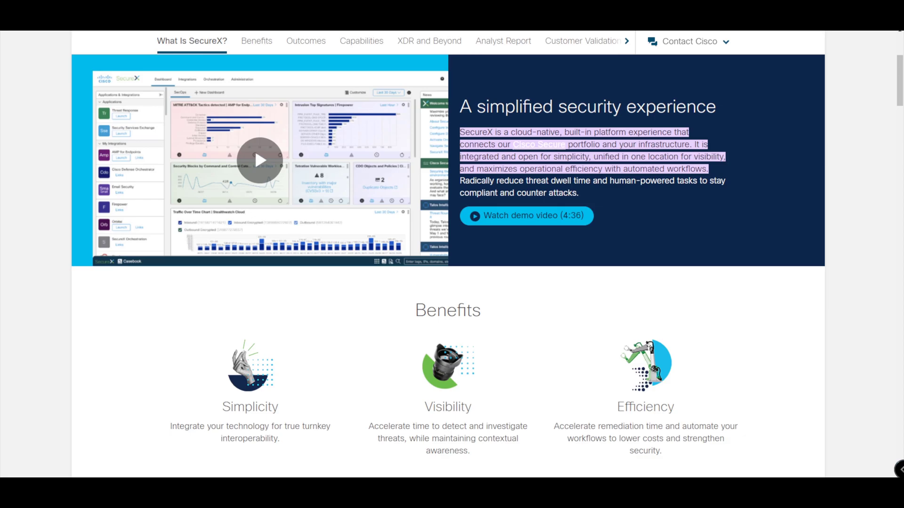
pyautogui.scroll(3, 447, 255)
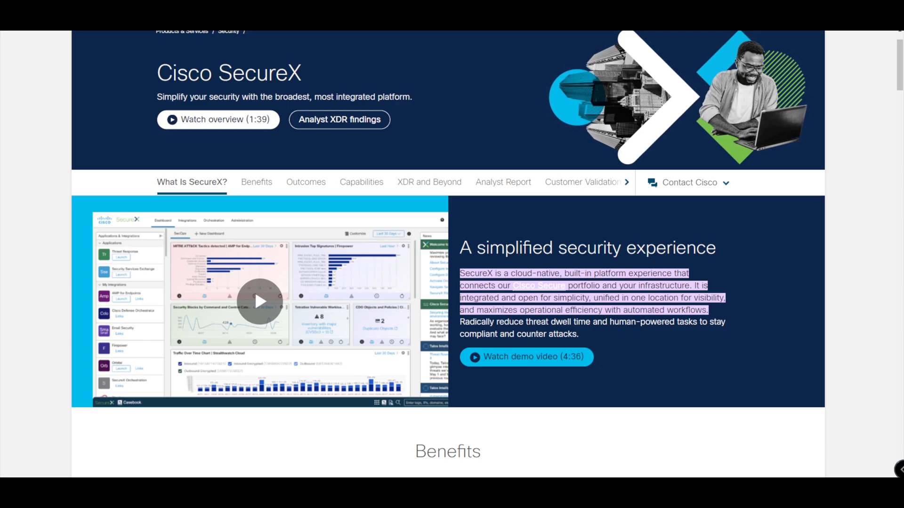
pyautogui.scroll(-1, 447, 255)
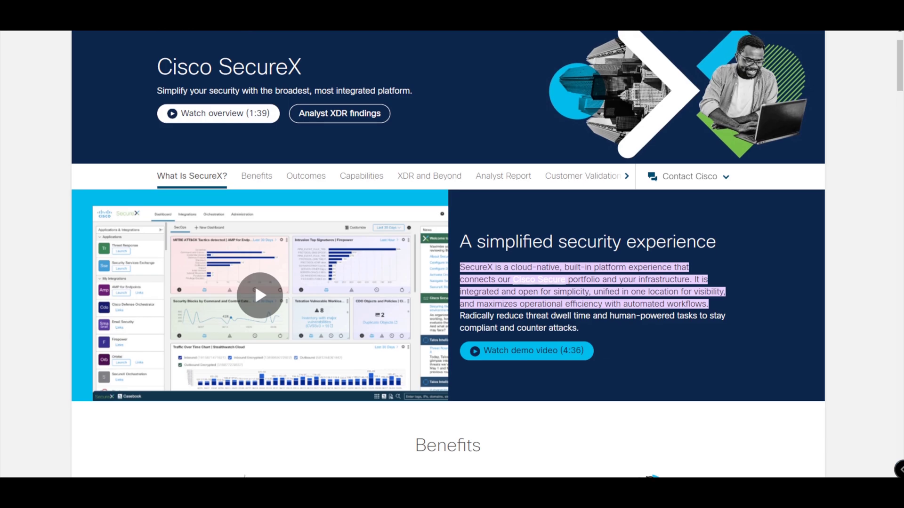
pyautogui.scroll(1, 447, 254)
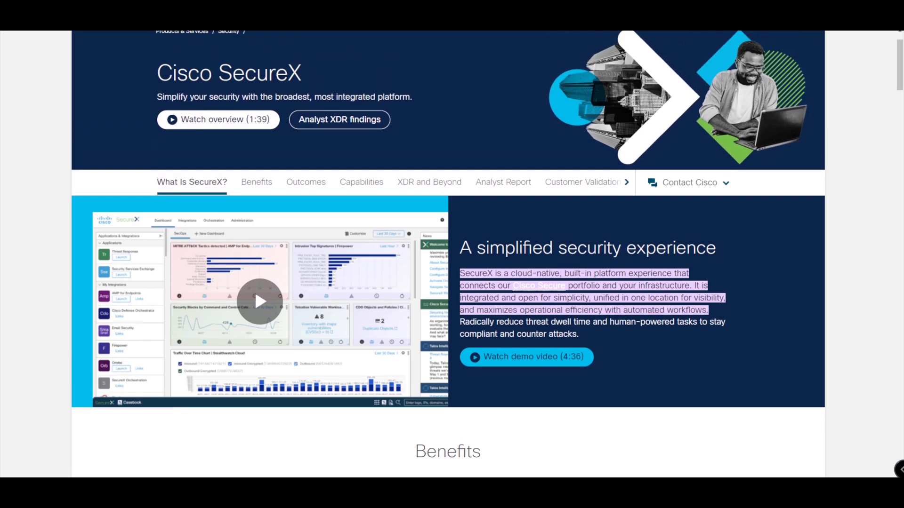
pyautogui.scroll(-2, 448, 254)
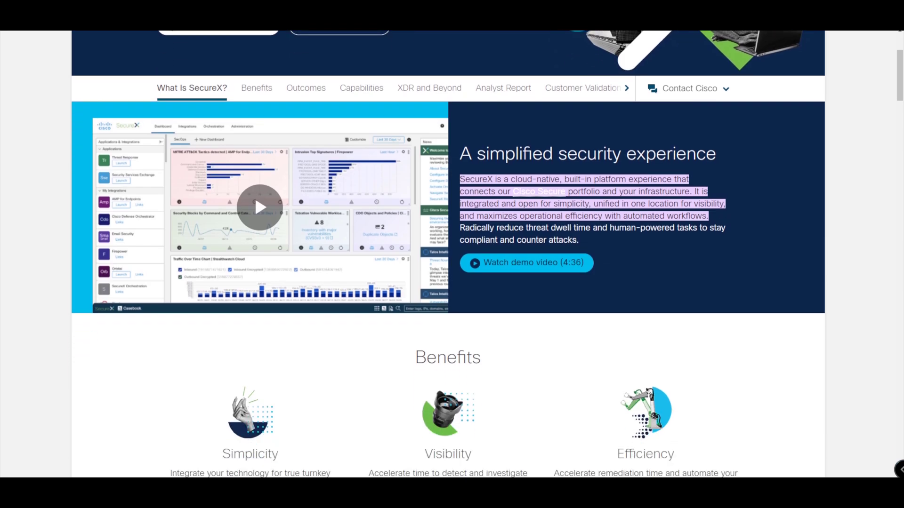
pyautogui.scroll(-1, 447, 254)
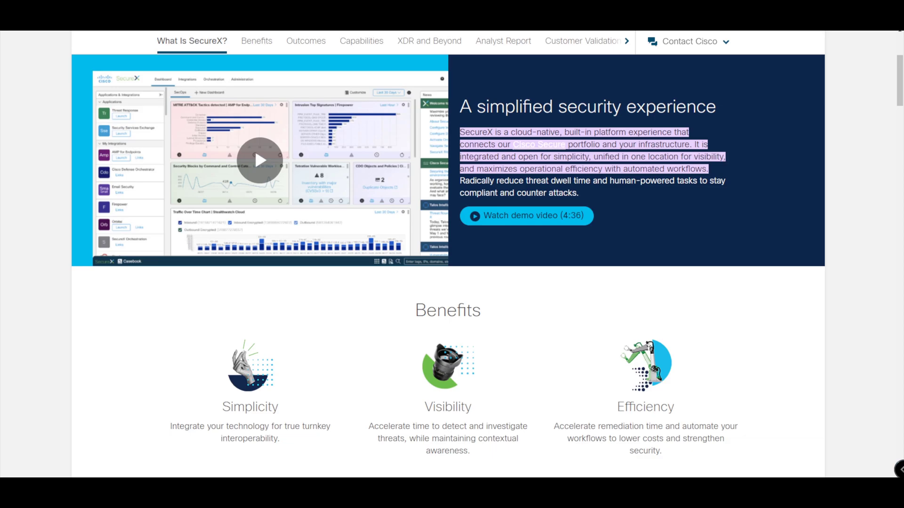
pyautogui.scroll(-1, 448, 255)
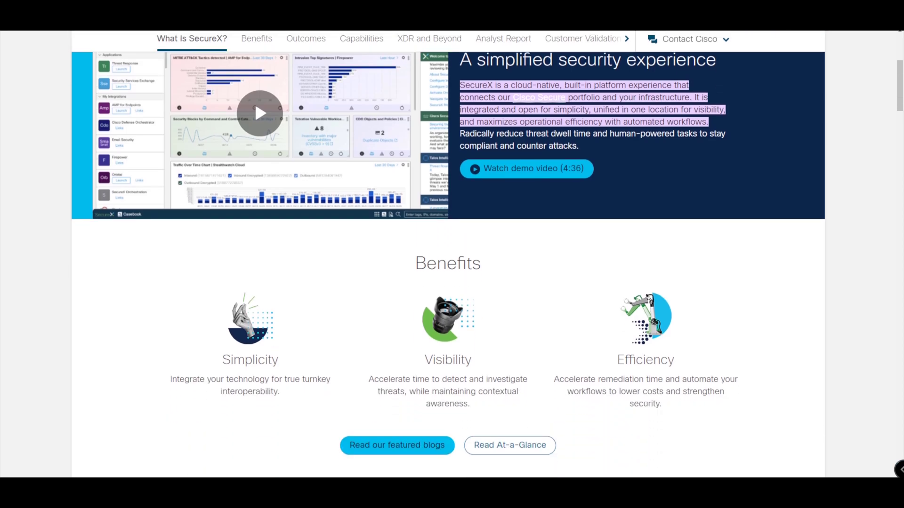
pyautogui.scroll(1, 447, 254)
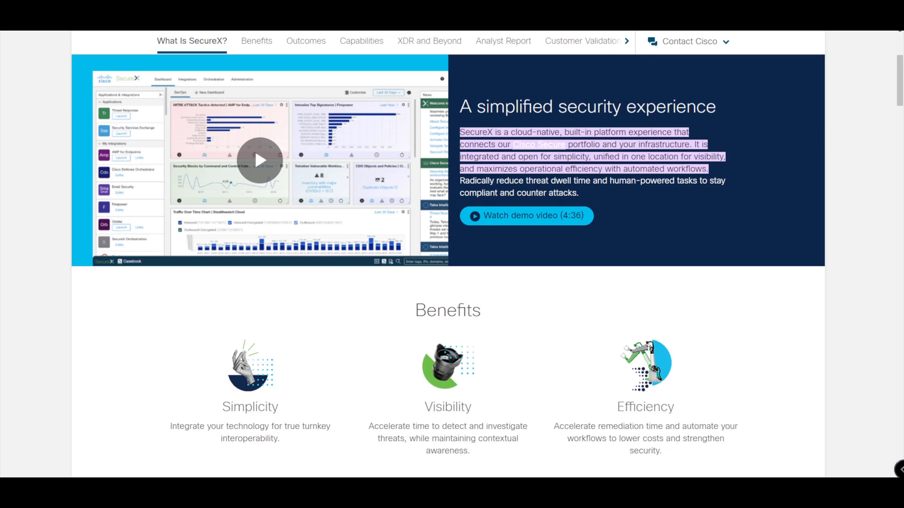
# Step: Scroll down to review the 72%, 100 hours and 15 minutes statistics, then return to the title banner
pyautogui.scroll(-10, 447, 263)
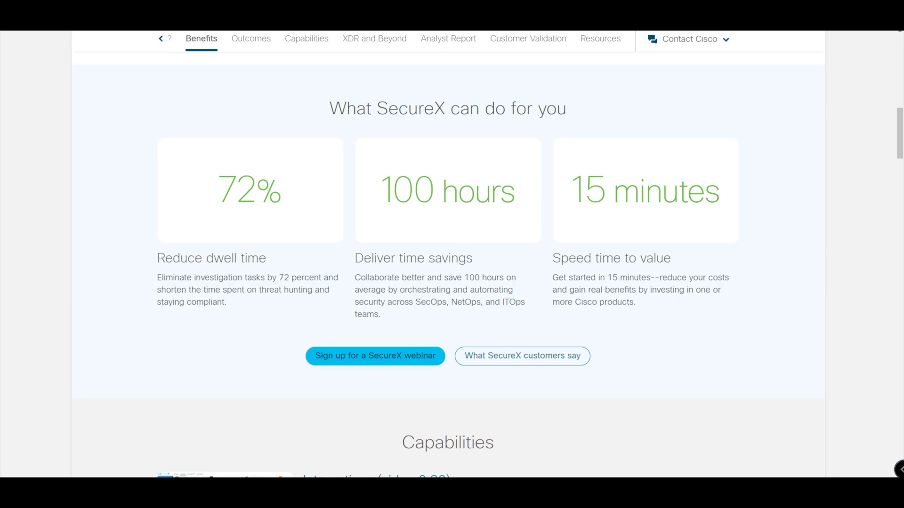
pyautogui.scroll(5, 448, 255)
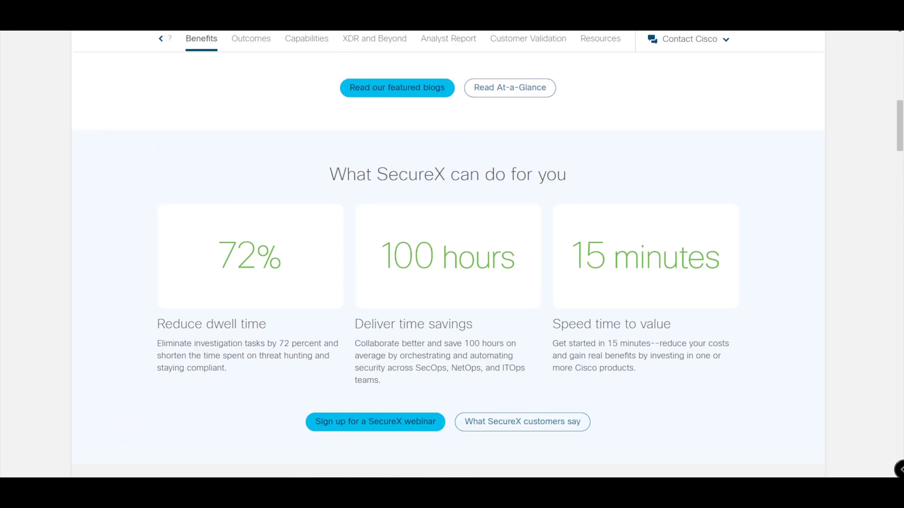
pyautogui.scroll(7, 448, 254)
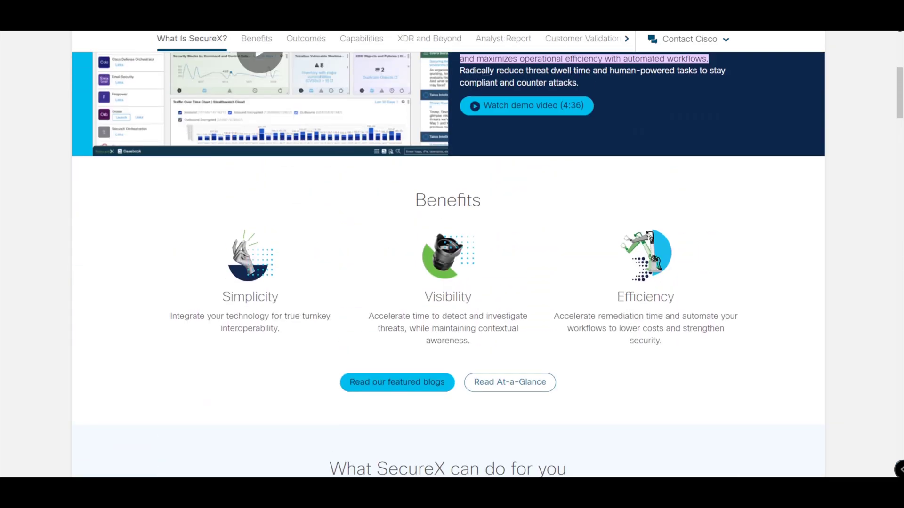
pyautogui.scroll(2, 448, 254)
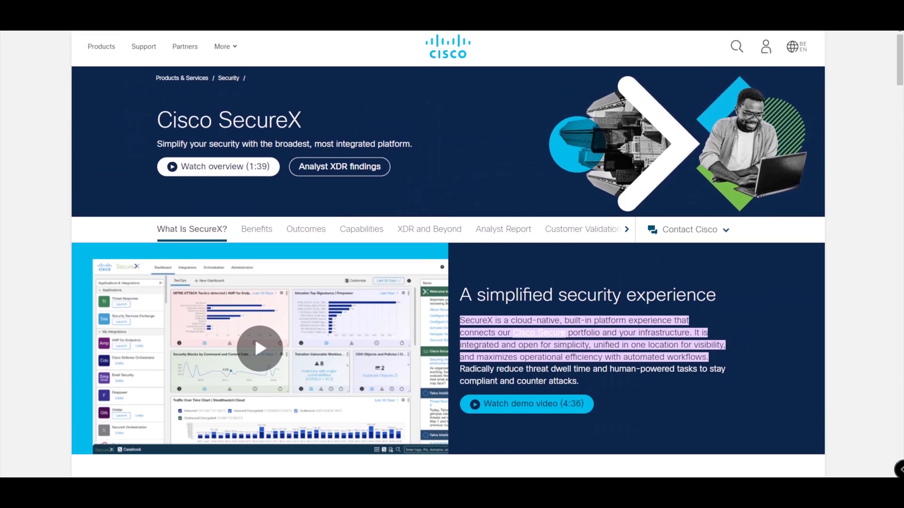
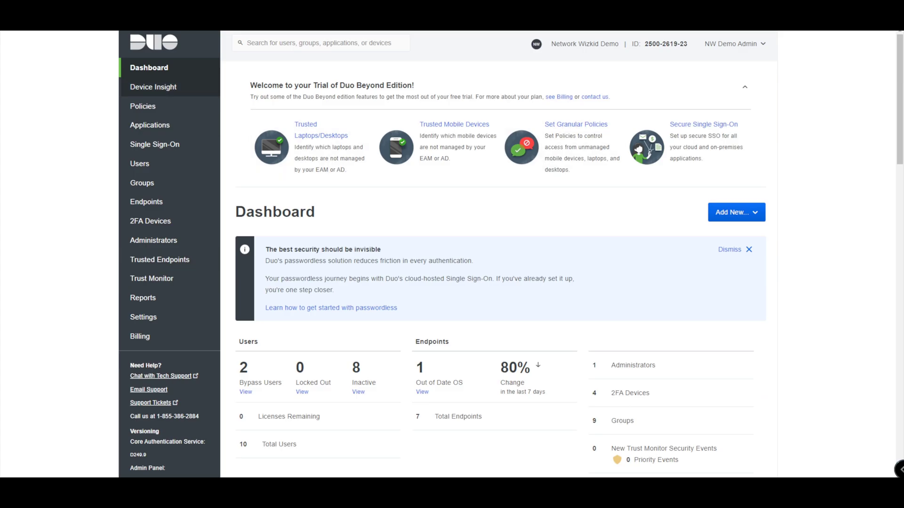
# Step: Look over Duo's Device Insight, Trusted Endpoints, Trust Monitor and Risk Profile pages, then return to the dashboard
pyautogui.click(153, 87)
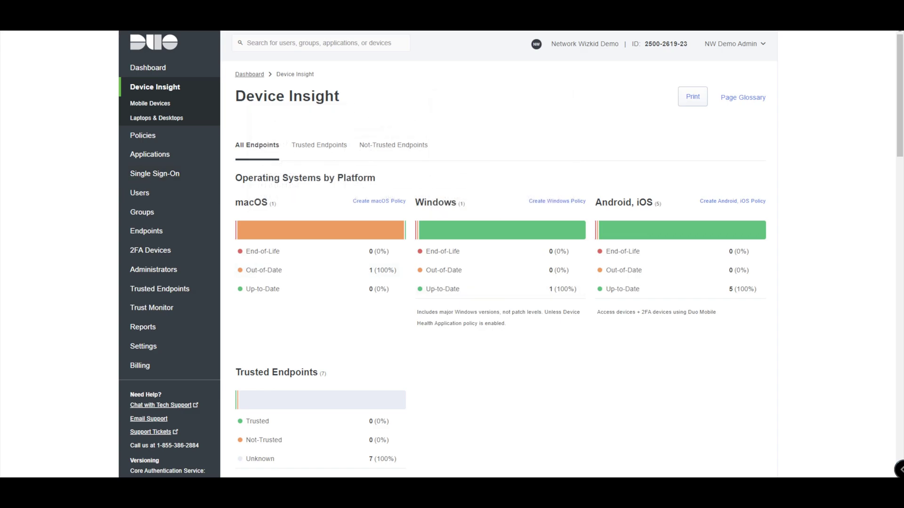
pyautogui.click(160, 289)
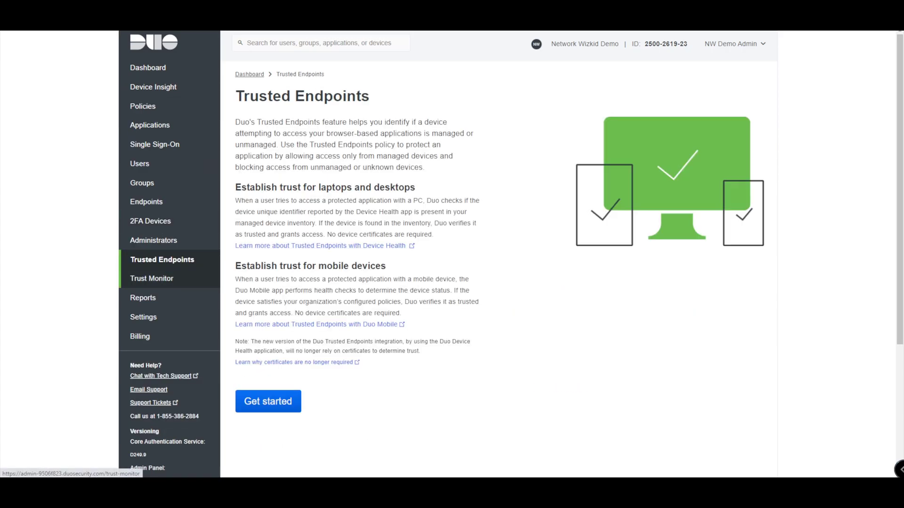
pyautogui.click(151, 278)
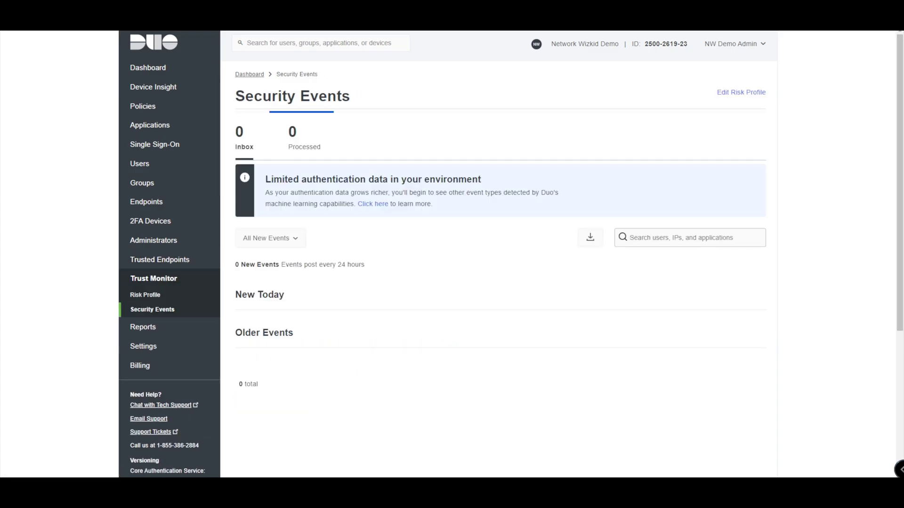
pyautogui.click(146, 294)
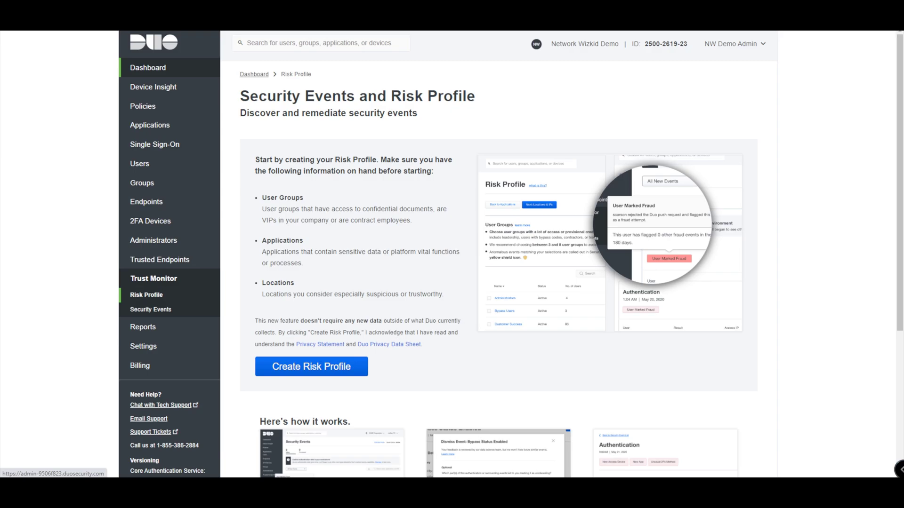
pyautogui.click(147, 67)
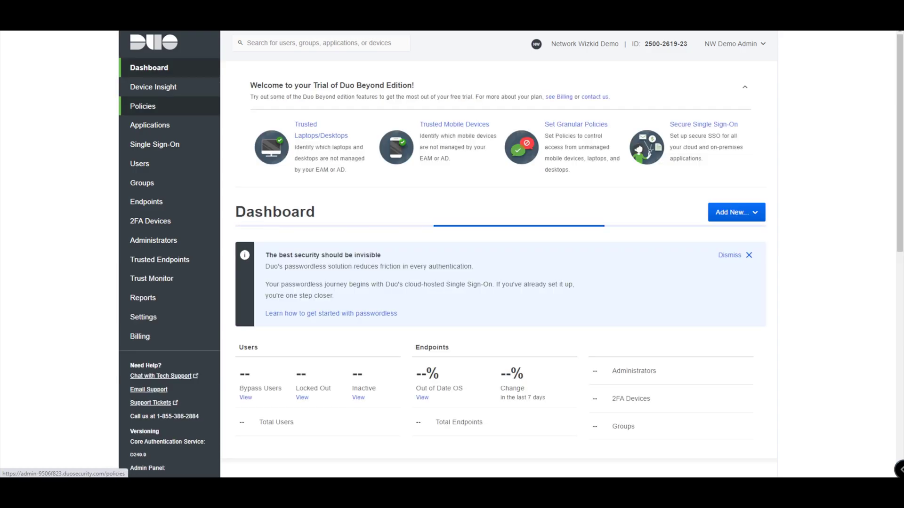
# Step: Filter the applications to protect by 'securex' and protect Cisco SecureX Dashboard
pyautogui.click(150, 125)
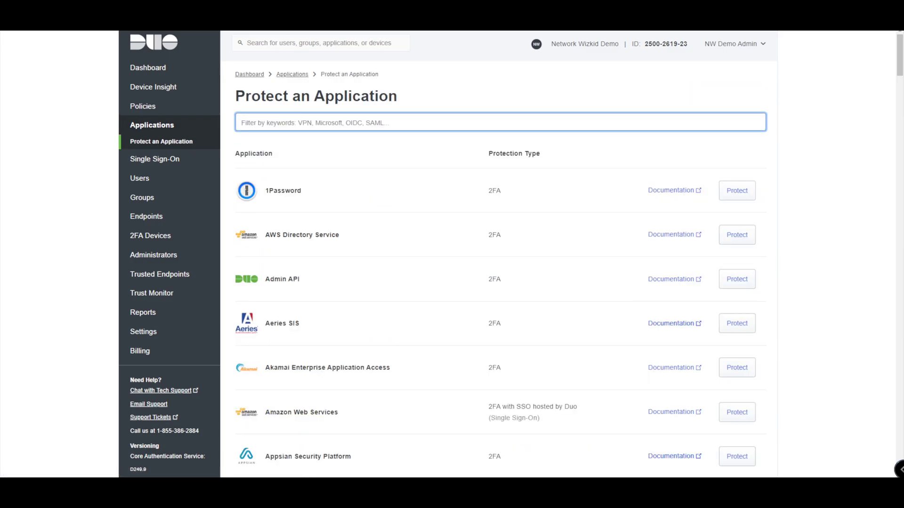
pyautogui.write('secure')
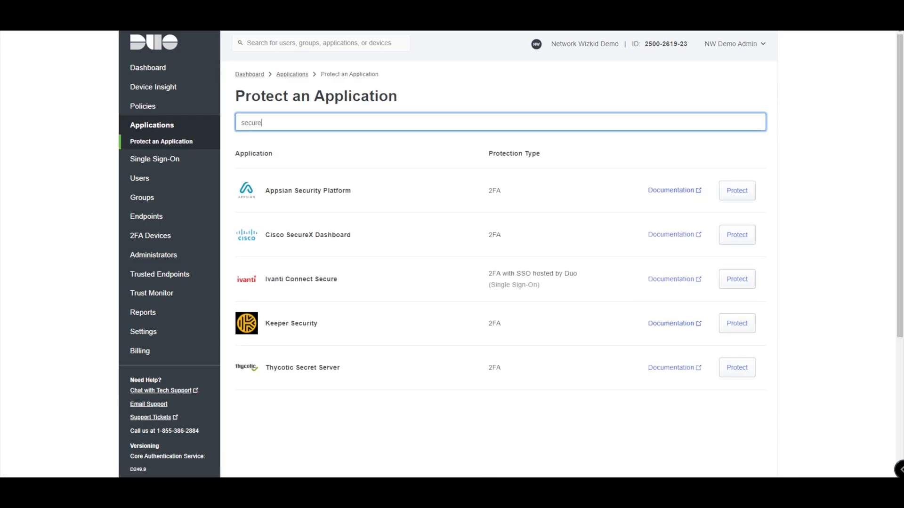
pyautogui.write('x')
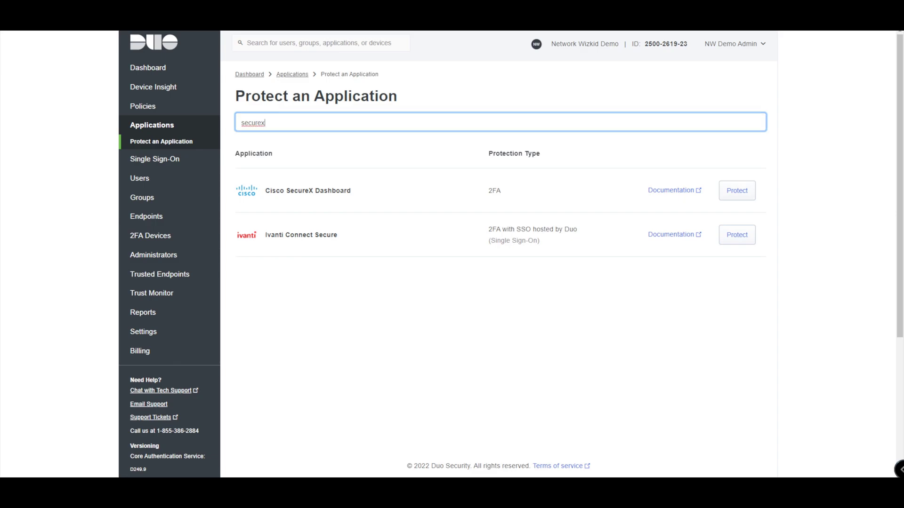
pyautogui.moveTo(270, 190); pyautogui.dragTo(351, 191)
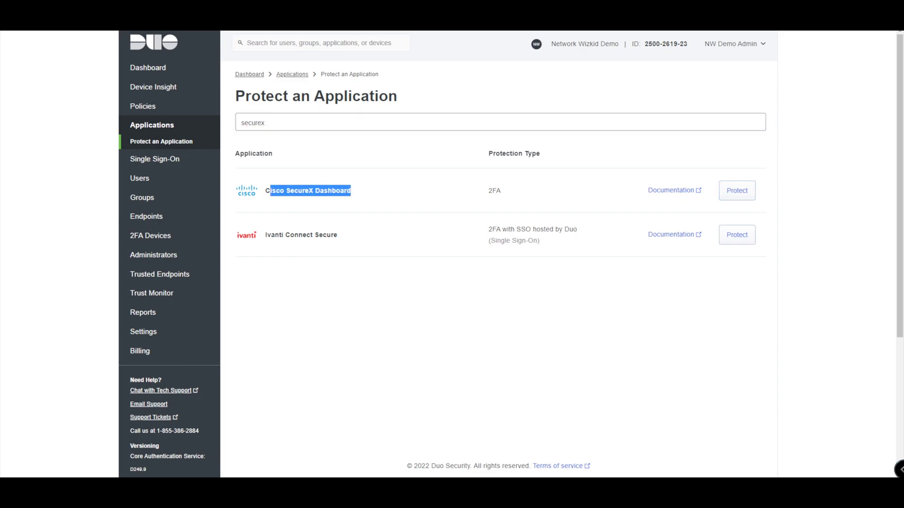
pyautogui.click(736, 191)
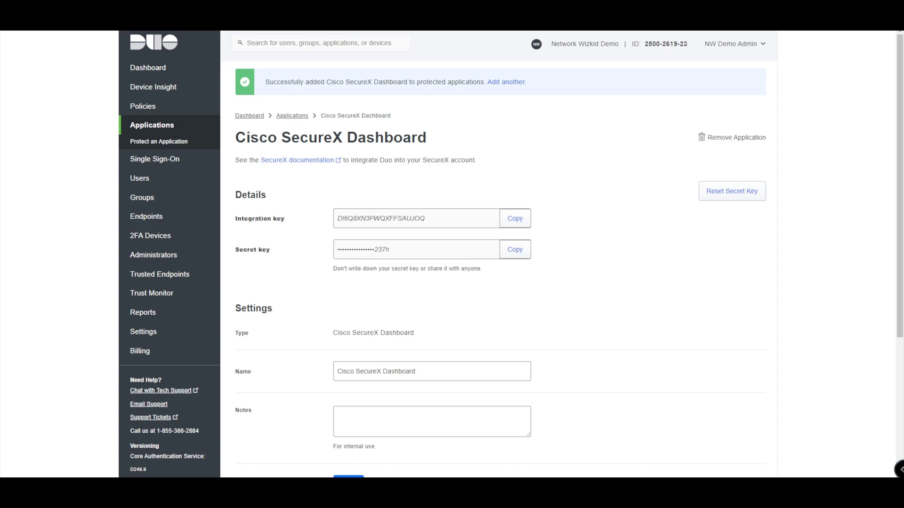
# Step: Review the Cisco SecureX Dashboard application's keys and settings, selecting its Name and moving to Notes
pyautogui.scroll(-2, 512, 253)
pyautogui.scroll(-1, 511, 253)
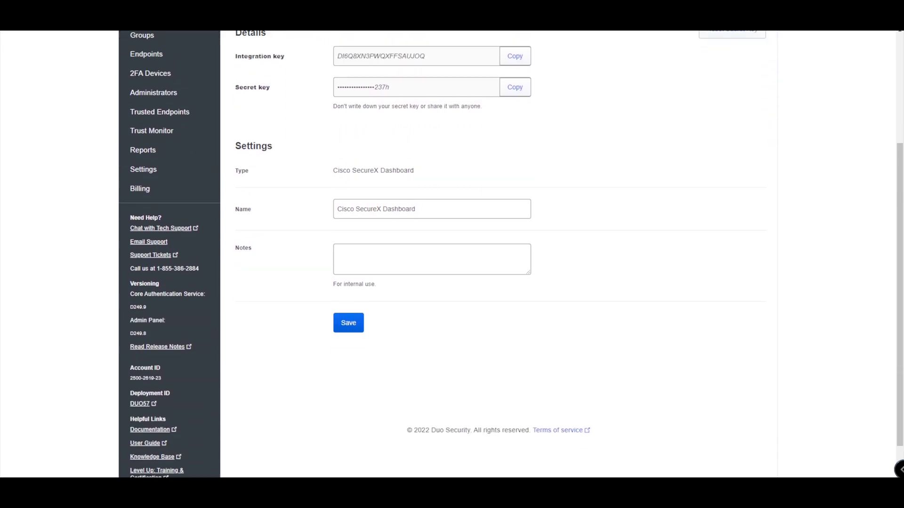
pyautogui.scroll(1, 499, 254)
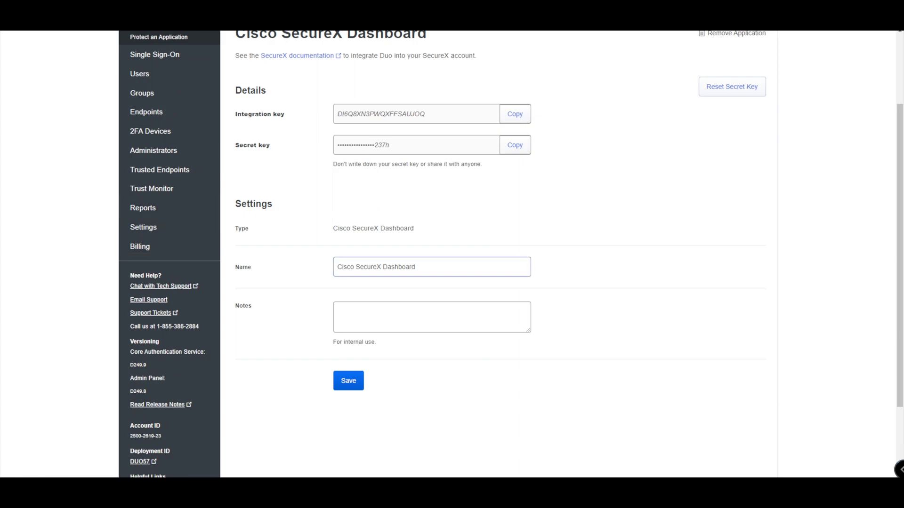
pyautogui.tripleClick(376, 267)
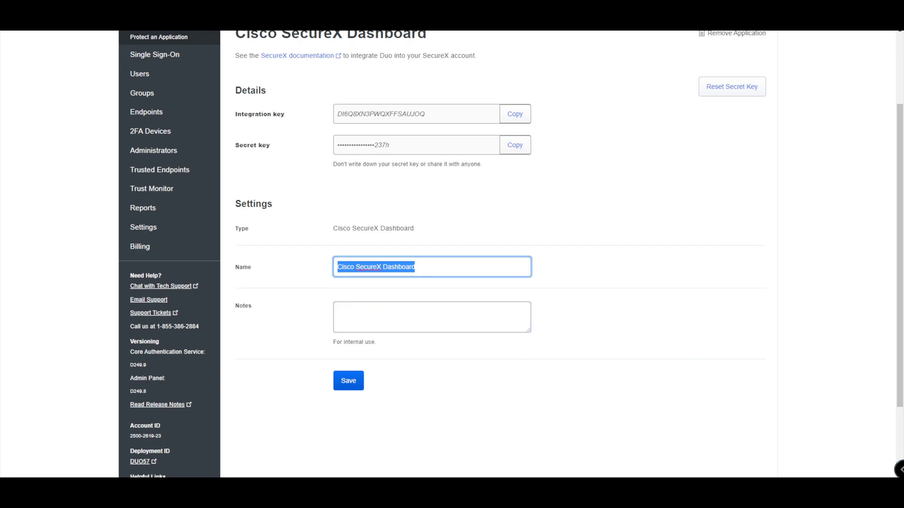
pyautogui.press('Tab')
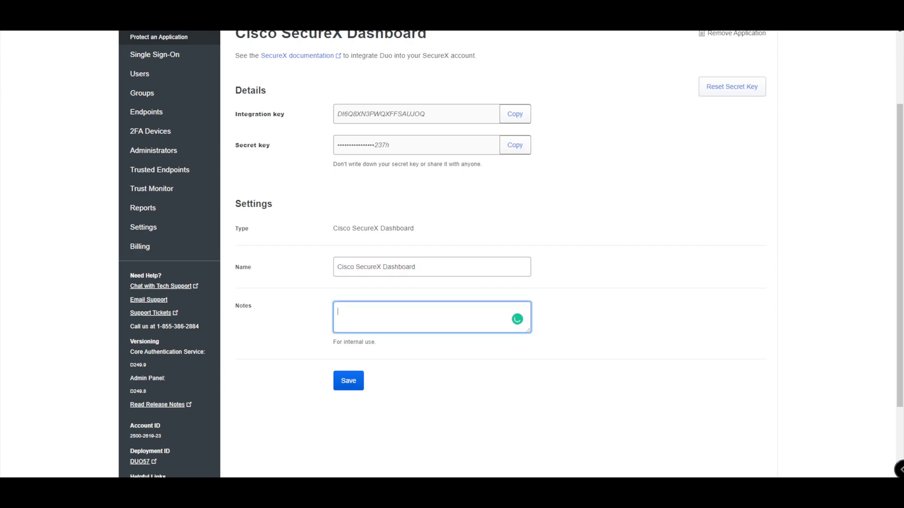
pyautogui.scroll(3, 511, 254)
pyautogui.scroll(-2, 511, 254)
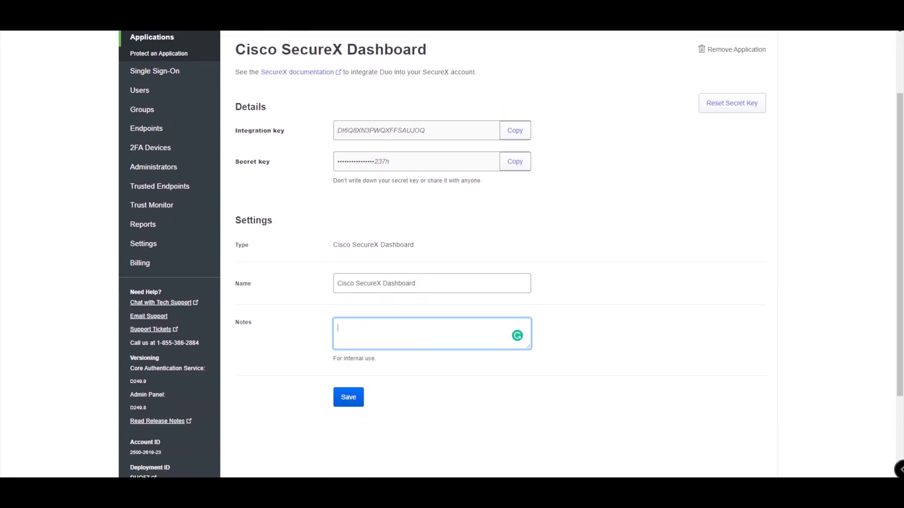
pyautogui.scroll(2, 511, 254)
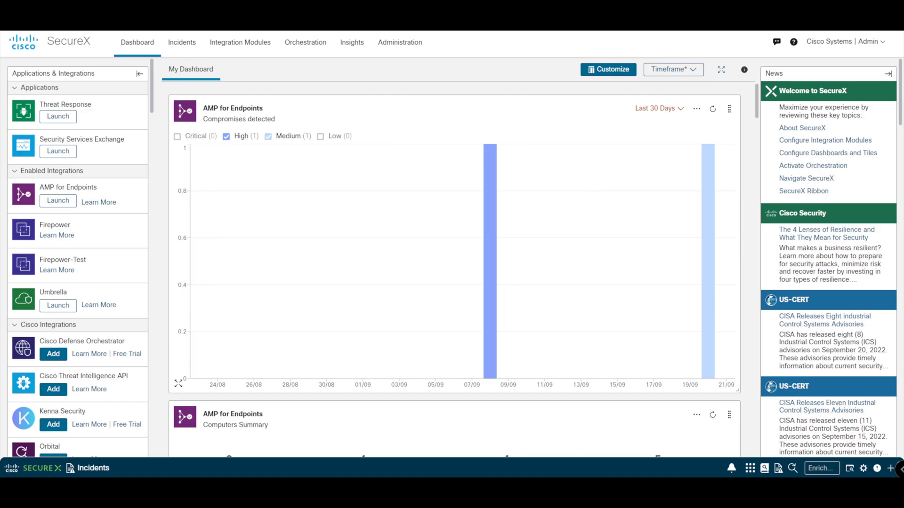
# Step: Search the SecureX Integration Modules catalogue for 'duo' and add the Duo module
pyautogui.click(240, 42)
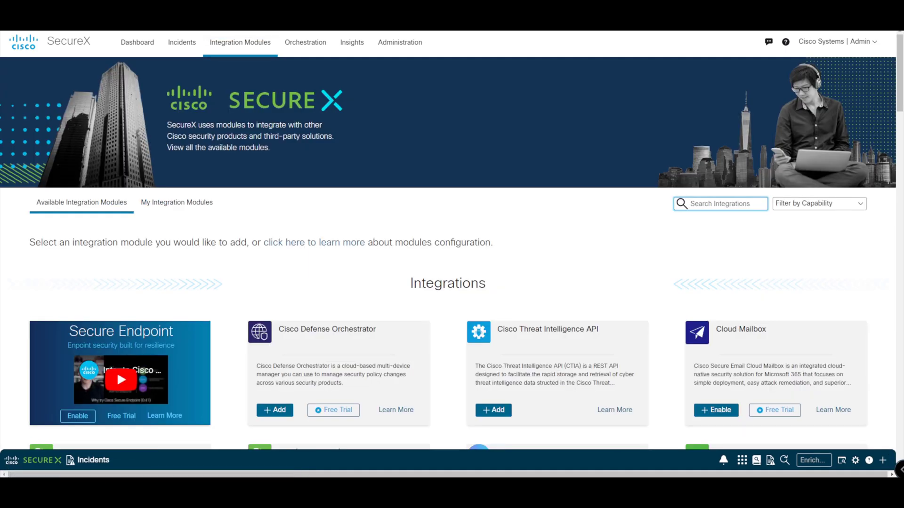
pyautogui.write('duo')
pyautogui.scroll(-2, 452, 242)
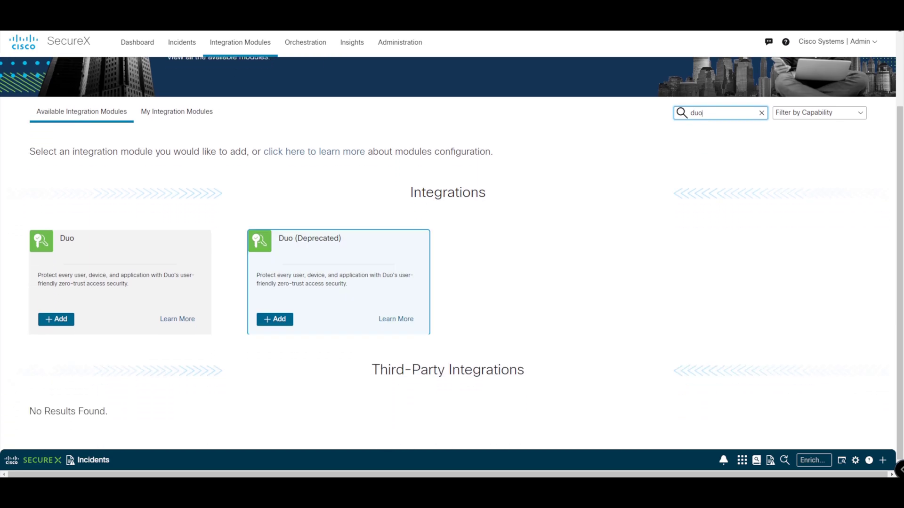
pyautogui.scroll(1, 451, 259)
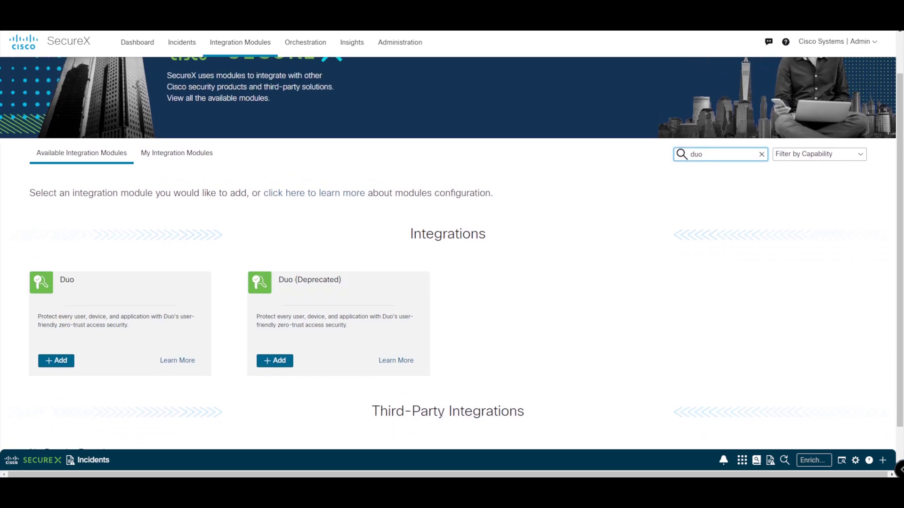
pyautogui.scroll(-1, 452, 259)
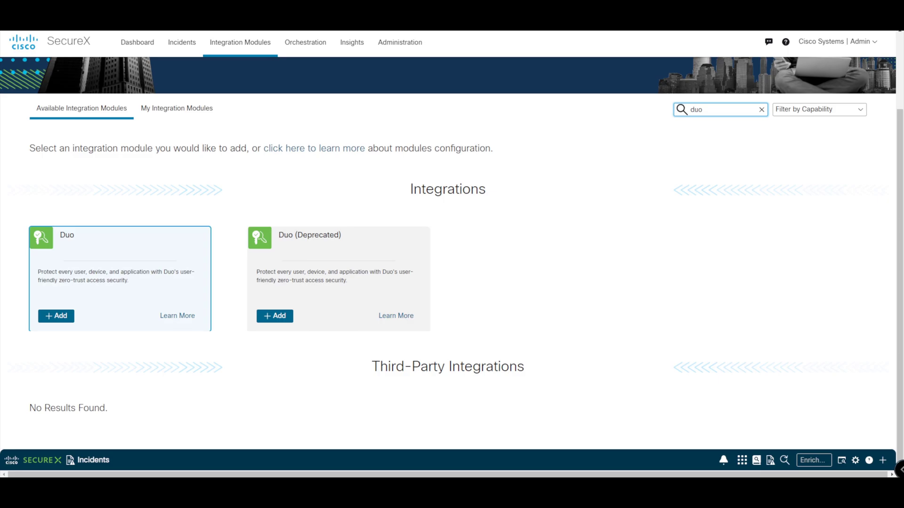
pyautogui.click(56, 316)
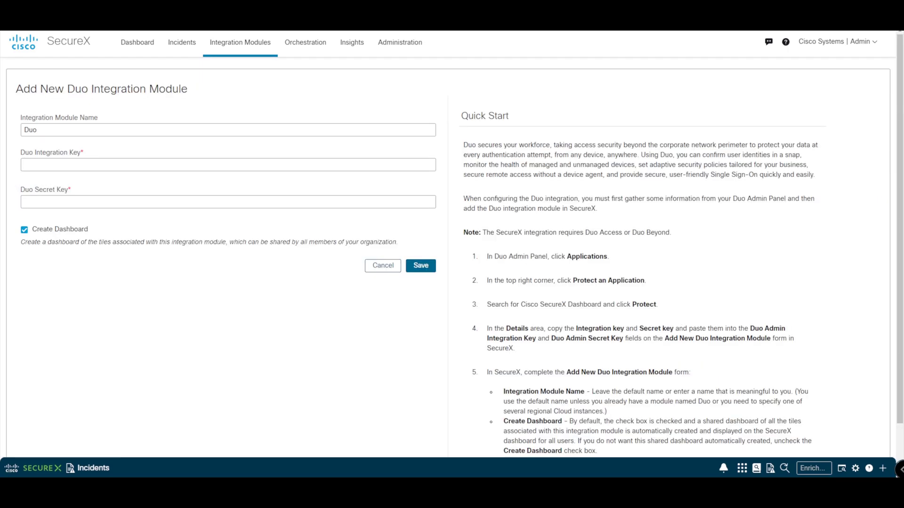
# Step: Name the module 'Network Wizkid Demo' and paste in the Duo integration key
pyautogui.click(37, 130)
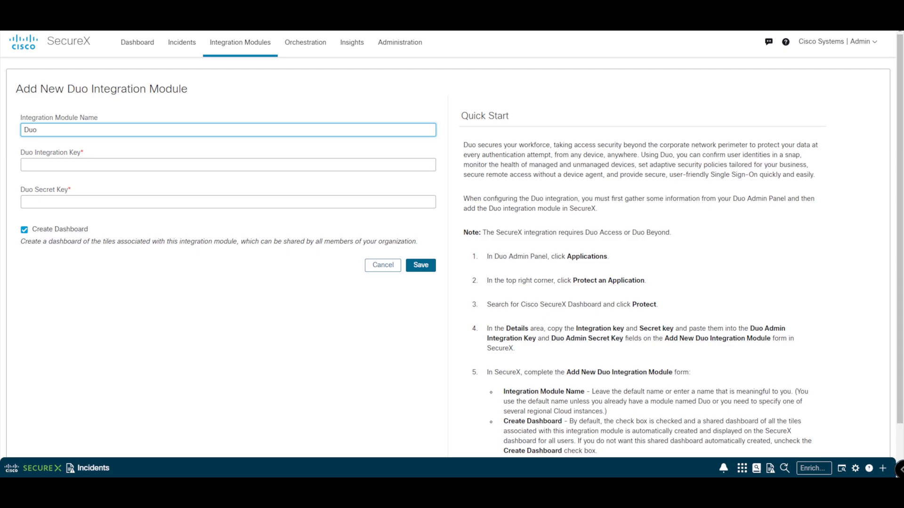
pyautogui.write('Network Wizkid Demo')
pyautogui.click(25, 165)
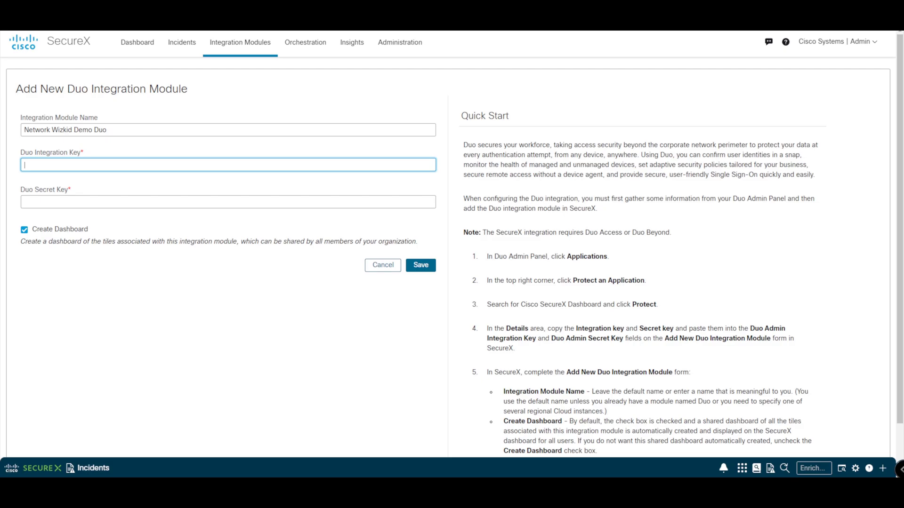
pyautogui.hotkey('ctrl', 'Tab')
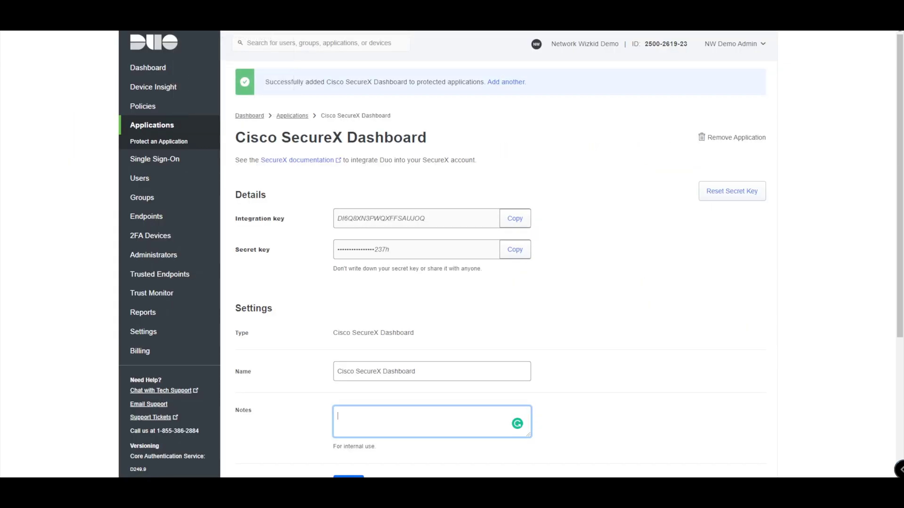
pyautogui.click(515, 218)
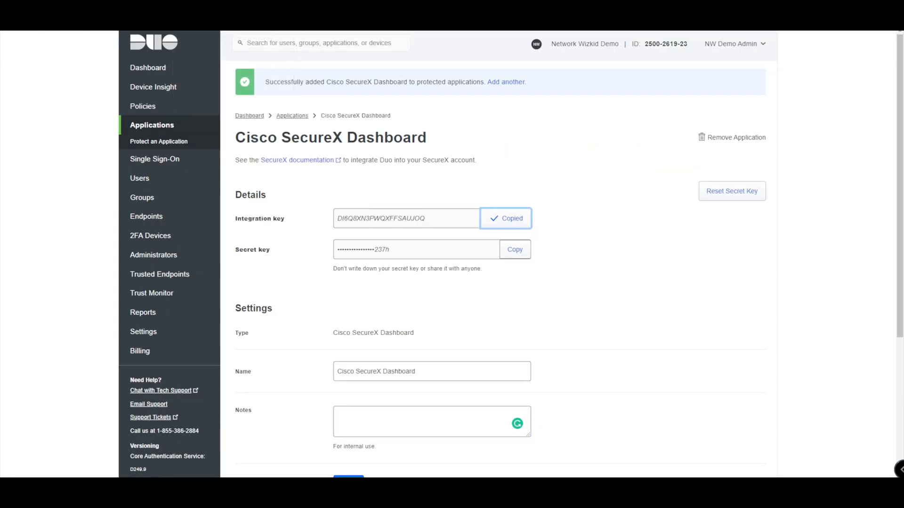
pyautogui.hotkey('ctrl', 'shift', 'Tab')
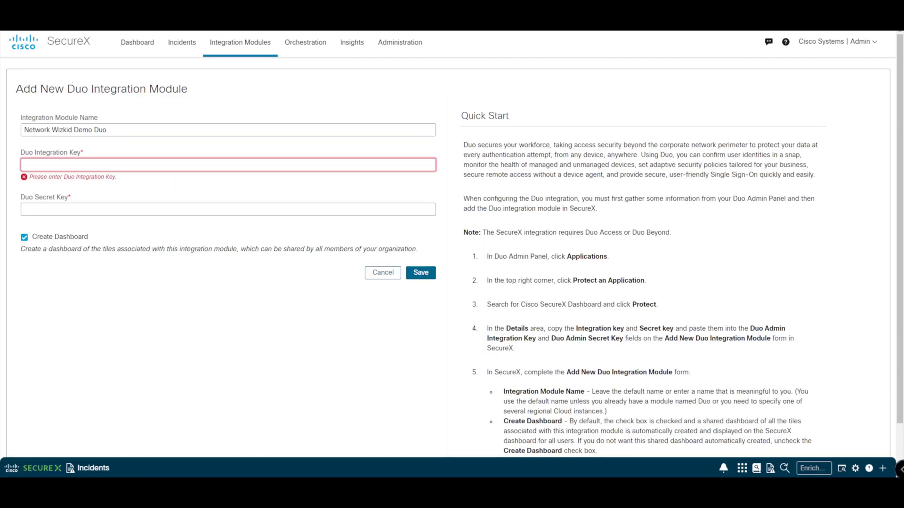
pyautogui.hotkey('ctrl', 'v')
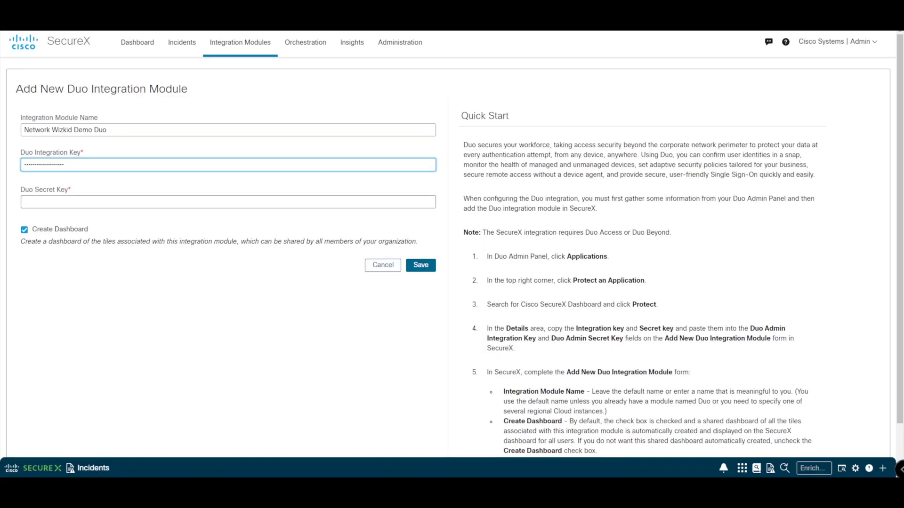
pyautogui.press('Tab')
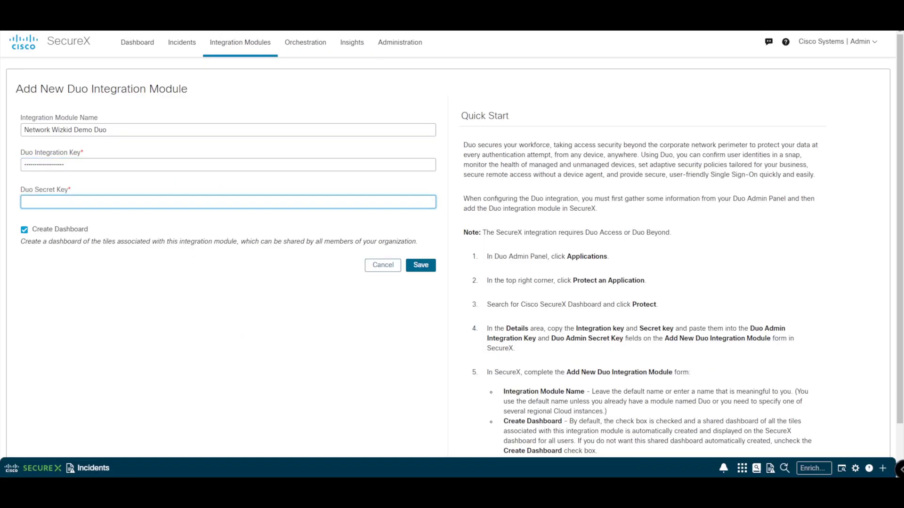
# Step: Paste the Duo secret key into the Secret Key field and save the integration
pyautogui.hotkey('ctrl', 'Tab')
pyautogui.press('Tab')
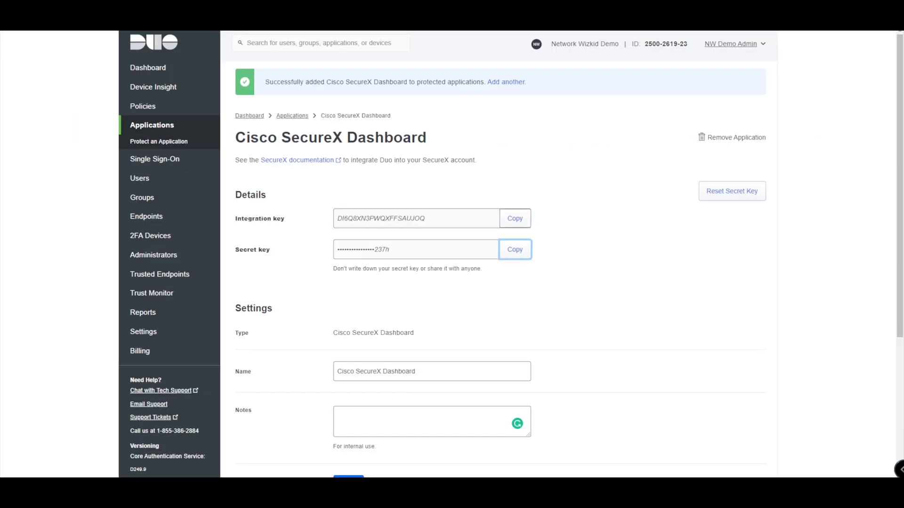
pyautogui.press('Return')
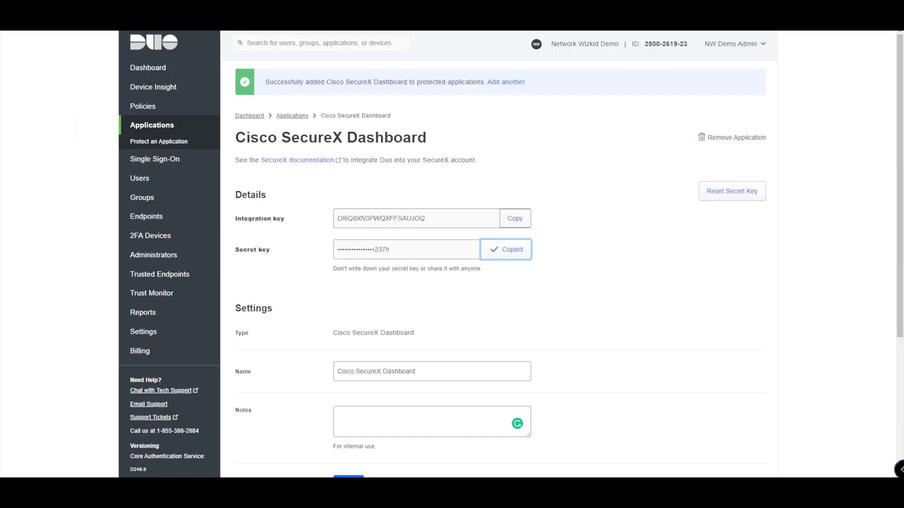
pyautogui.hotkey('ctrl', 'Tab')
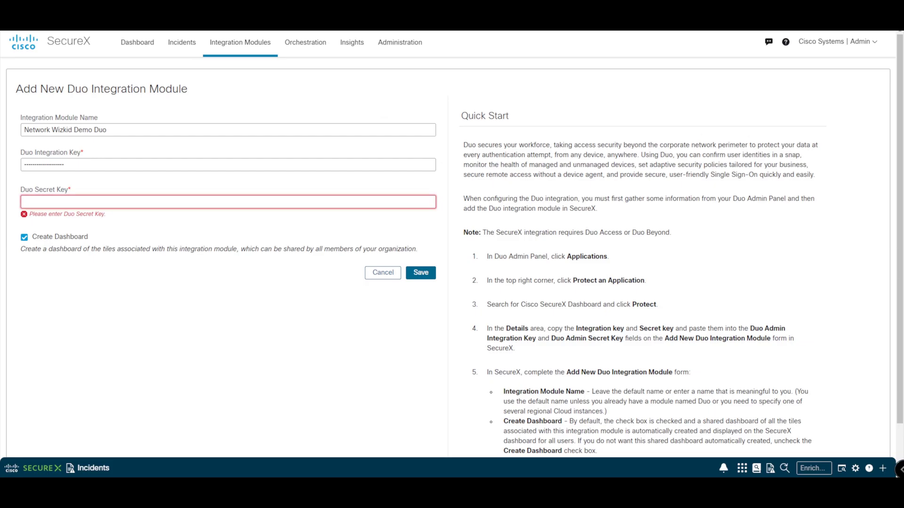
pyautogui.hotkey('ctrl', 'v')
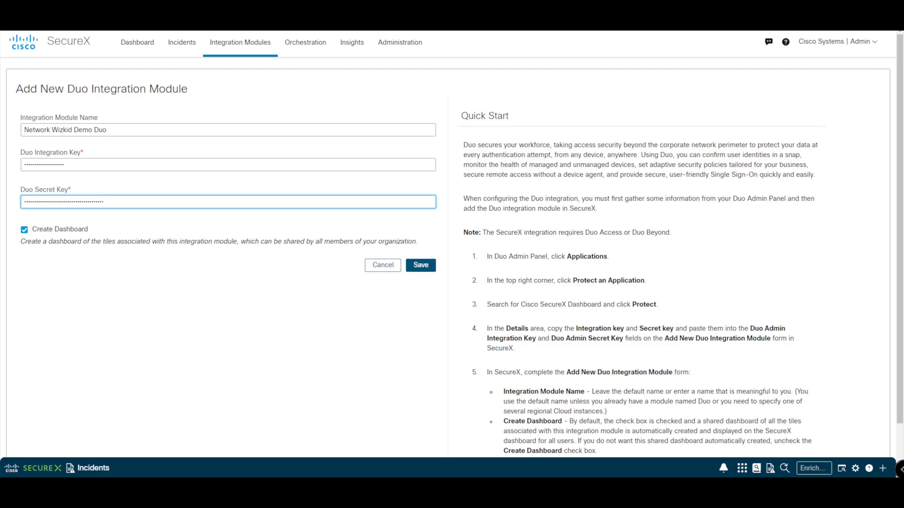
pyautogui.click(420, 265)
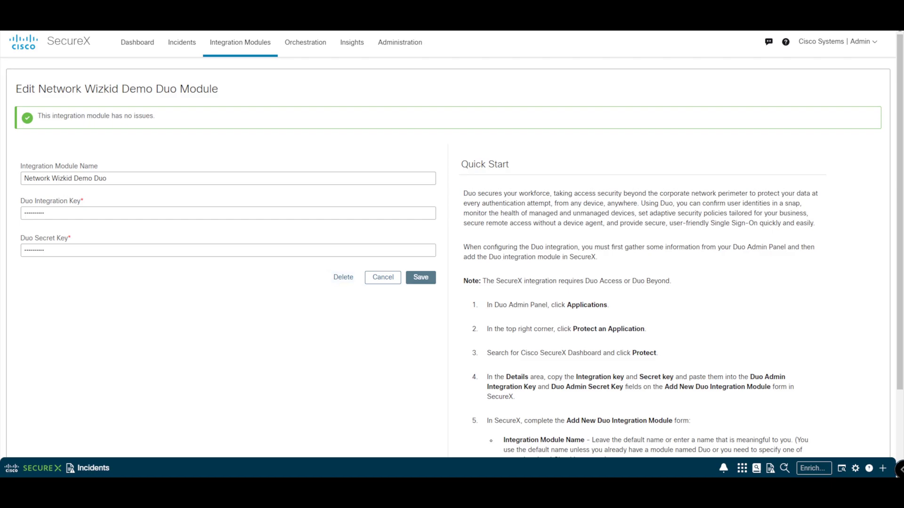
pyautogui.click(137, 42)
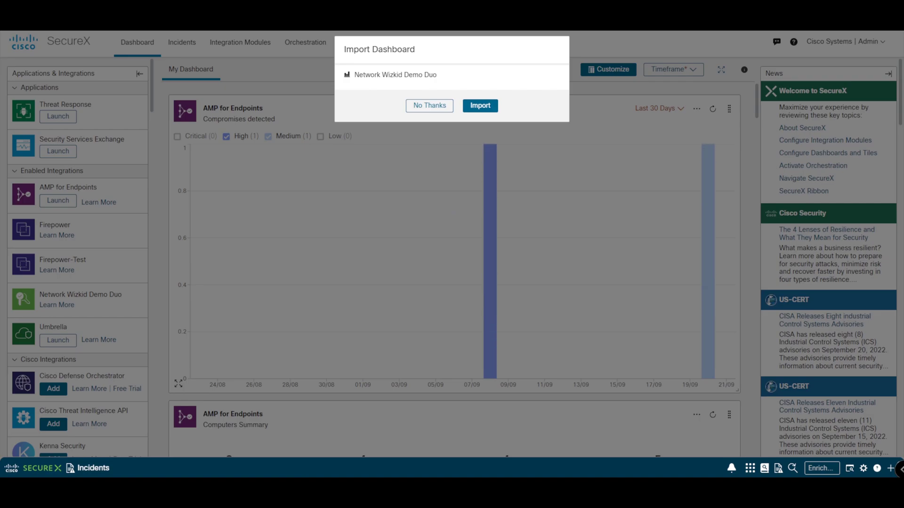
# Step: Import the Network Wizkid Demo Duo dashboard from the Import Dashboard prompt
pyautogui.moveTo(347, 49); pyautogui.dragTo(415, 49)
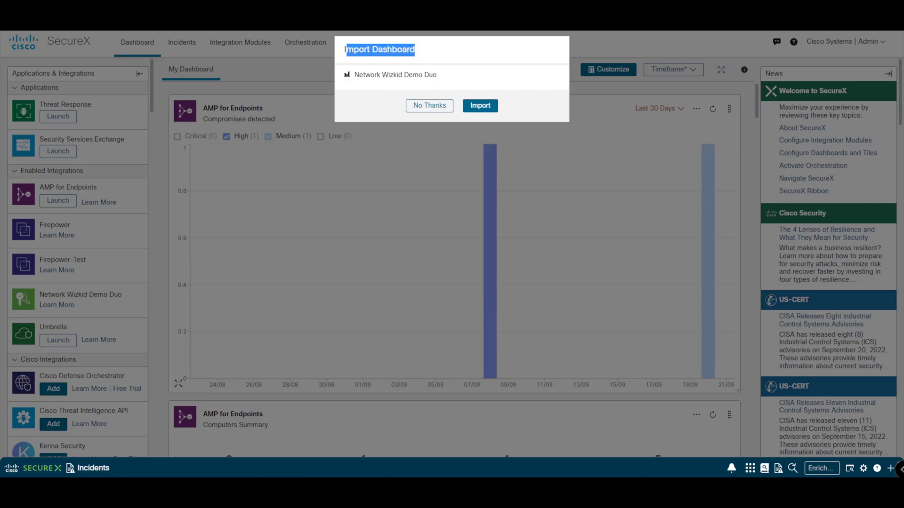
pyautogui.moveTo(358, 75); pyautogui.dragTo(436, 74)
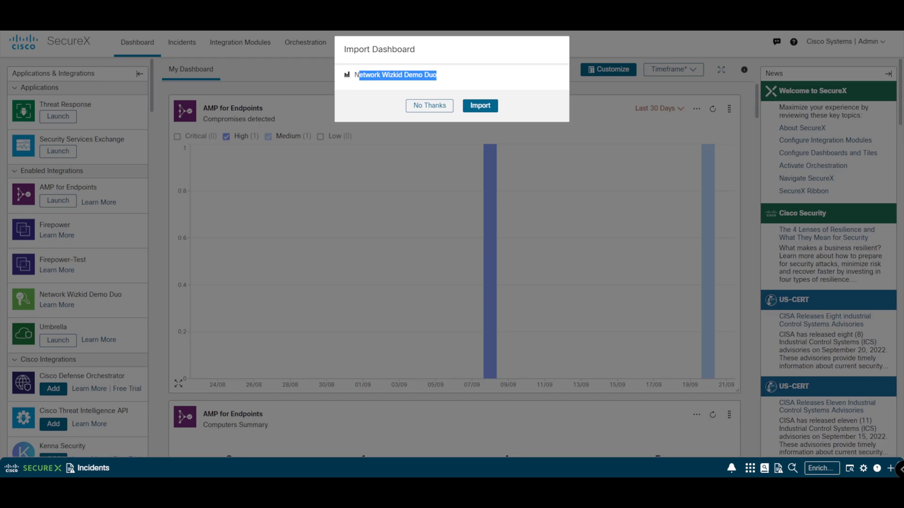
pyautogui.click(480, 106)
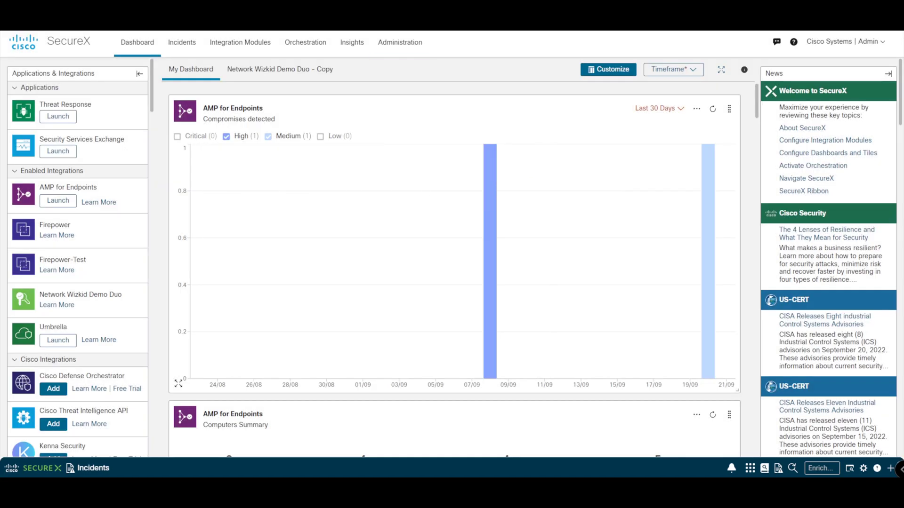
# Step: Review the Network Wizkid Demo Duo - Copy dashboard and its Duo Trust Monitor tile
pyautogui.click(280, 69)
pyautogui.scroll(-10, 454, 259)
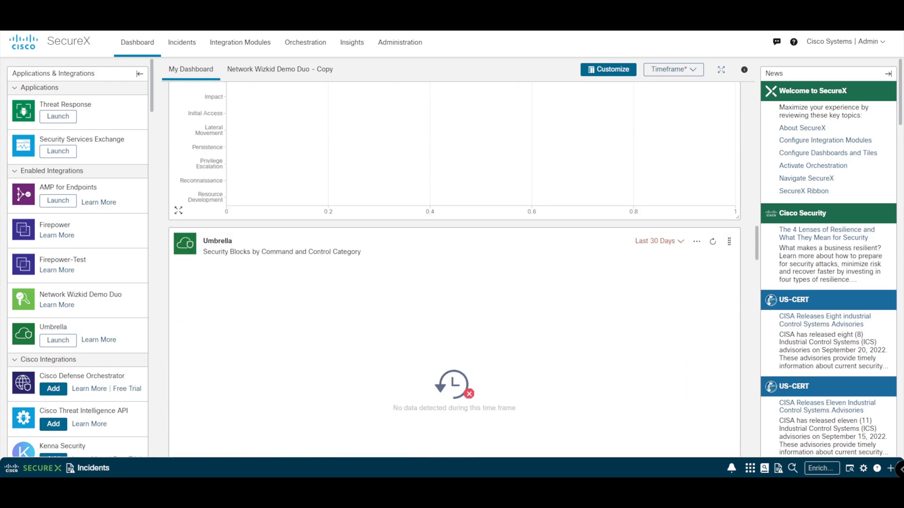
pyautogui.scroll(-15, 455, 268)
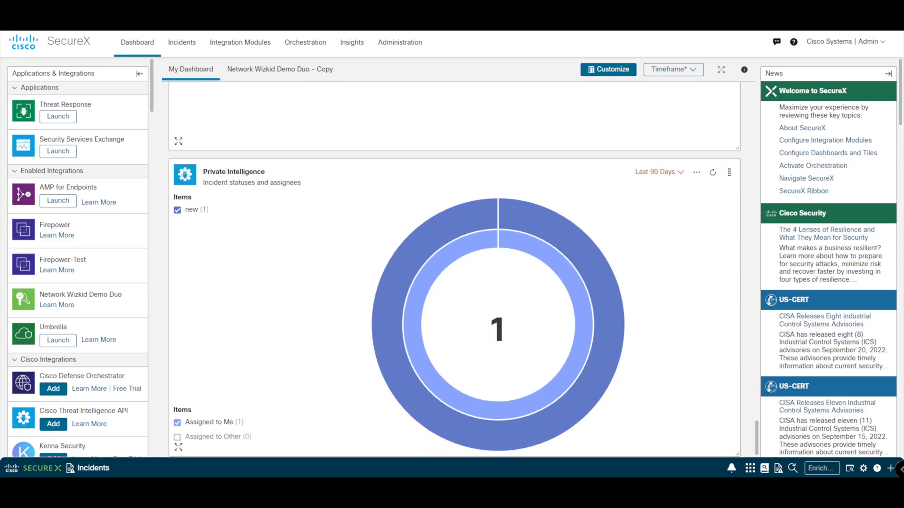
pyautogui.scroll(10, 455, 269)
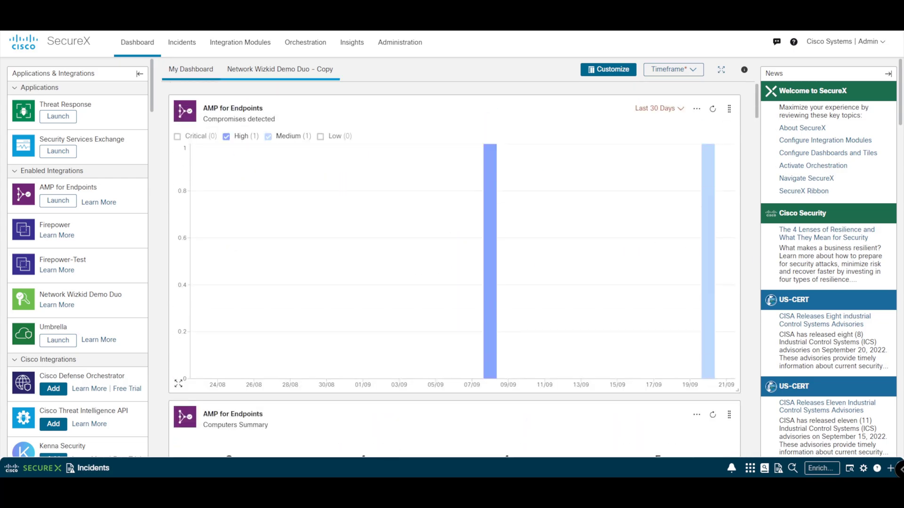
pyautogui.click(280, 69)
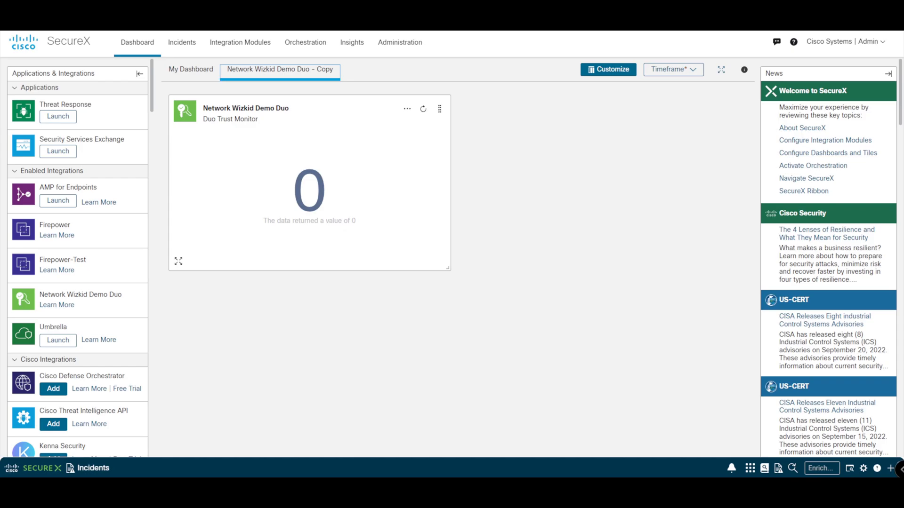
pyautogui.click(608, 69)
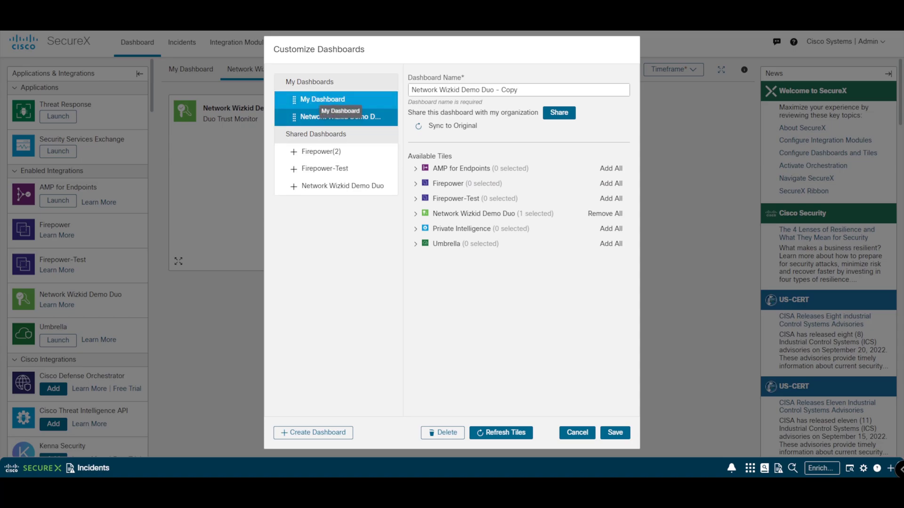
# Step: Delete the extra Network Wizkid Demo Duo - Copy(2) dashboard
pyautogui.click(322, 100)
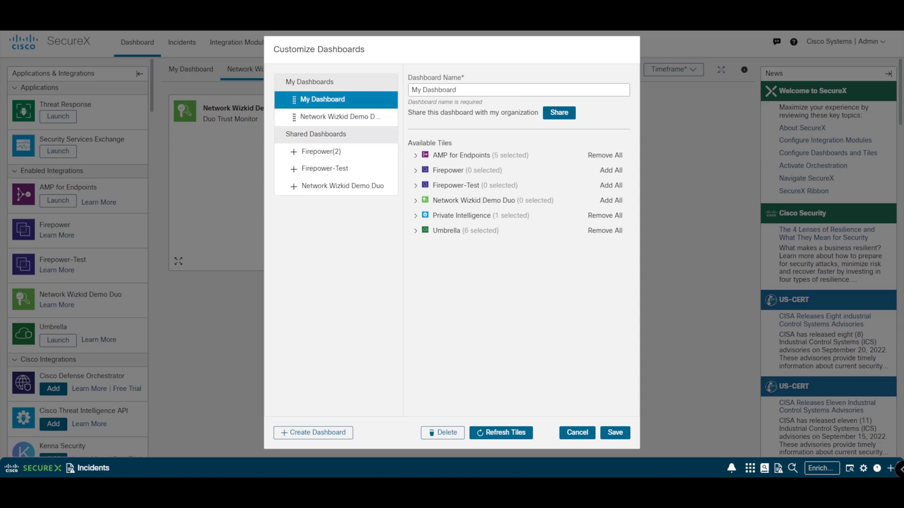
pyautogui.click(293, 186)
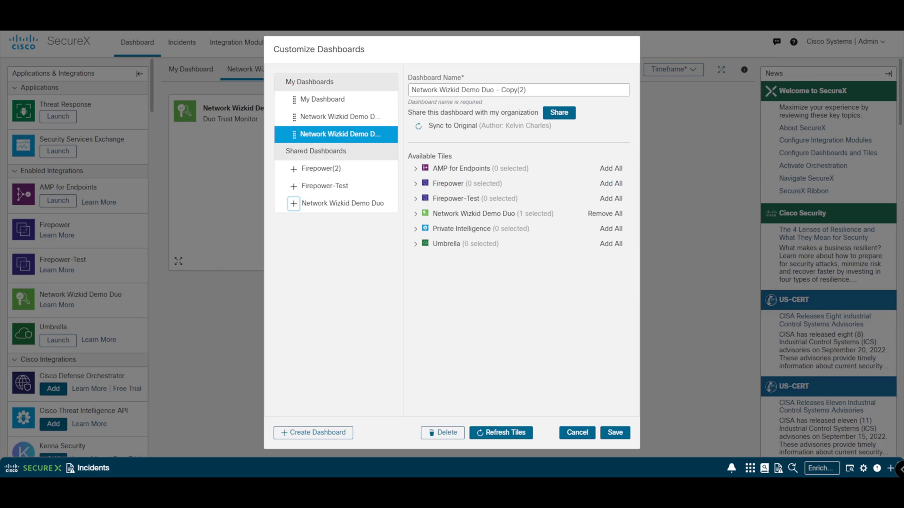
pyautogui.click(442, 432)
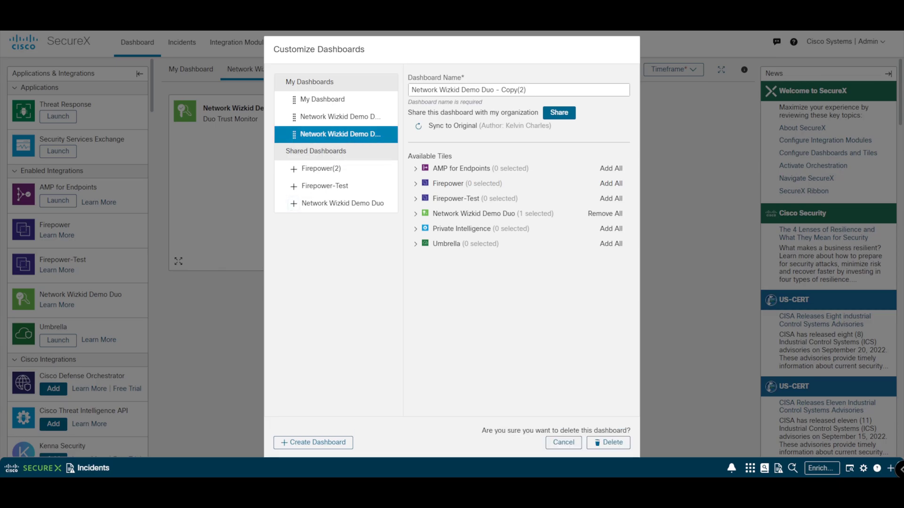
pyautogui.click(608, 442)
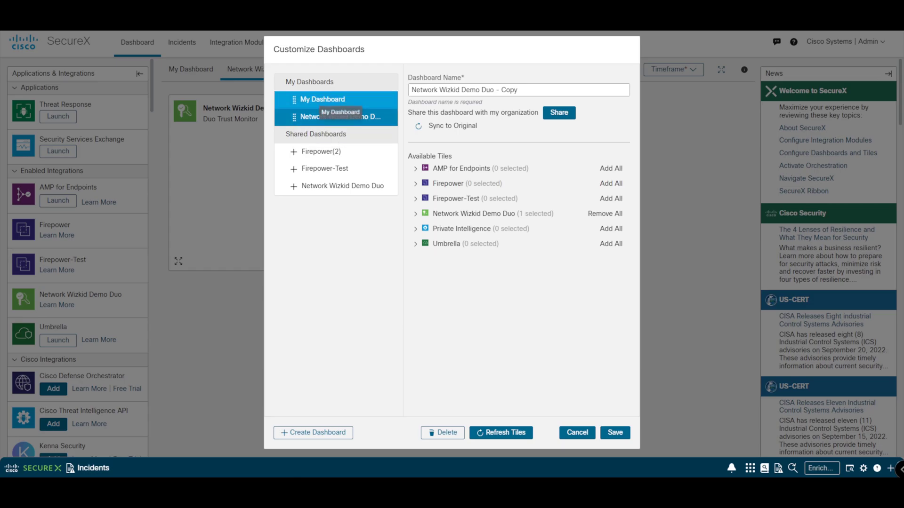
# Step: Add the Duo Trust Monitor tile from Network Wizkid Demo Duo to My Dashboard
pyautogui.click(323, 99)
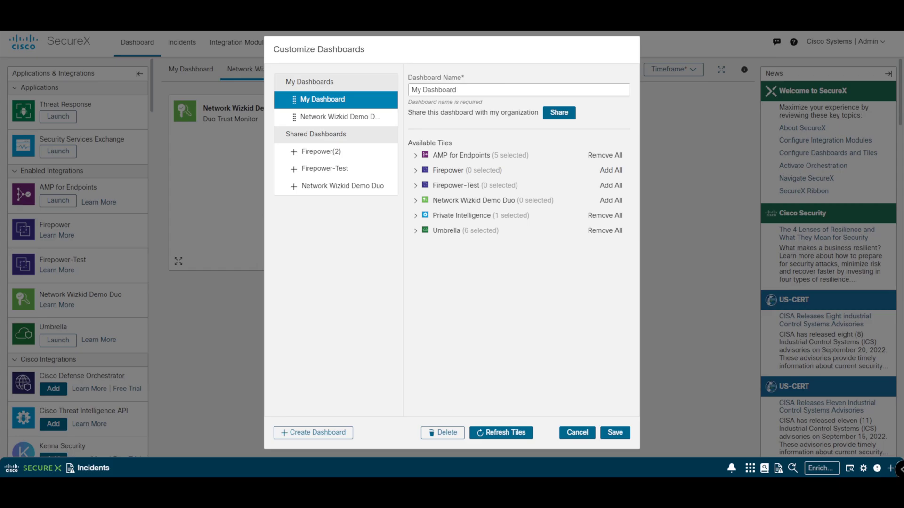
pyautogui.click(415, 215)
pyautogui.click(415, 215)
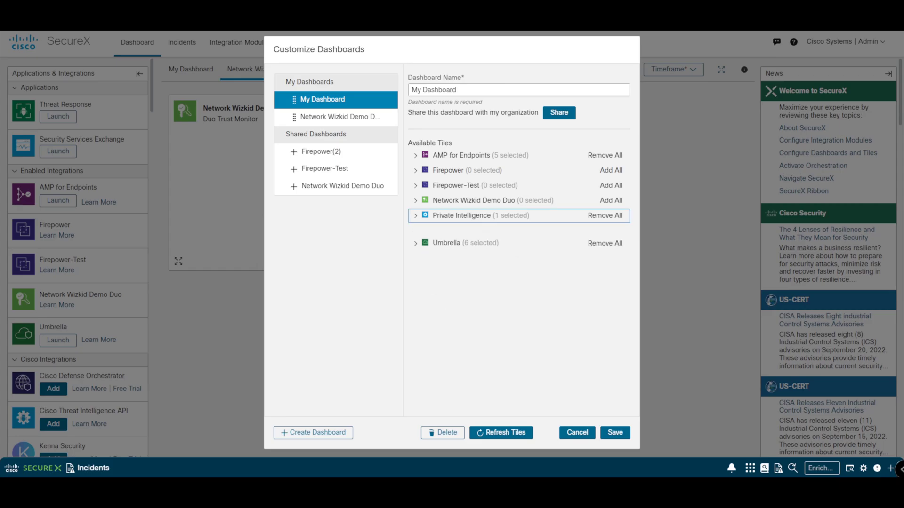
pyautogui.click(415, 201)
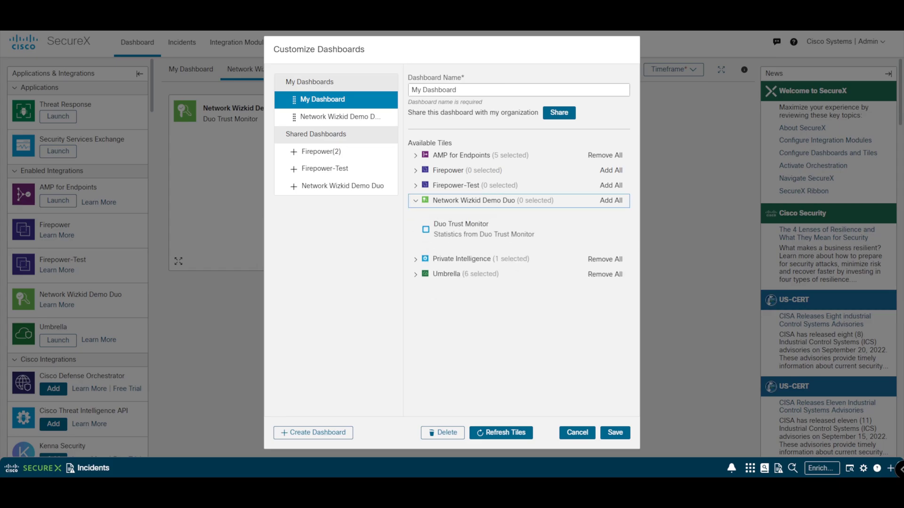
pyautogui.click(426, 230)
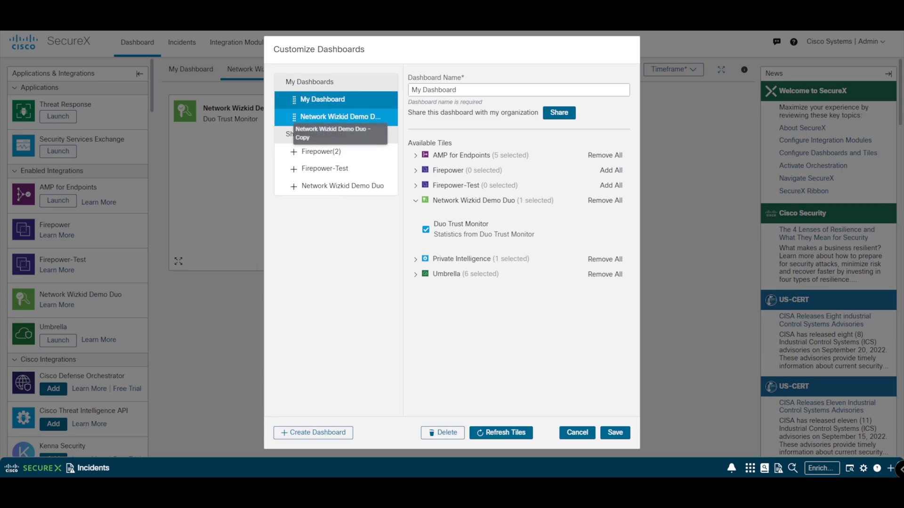
# Step: Delete the Network Wizkid Demo Duo - Copy dashboard and save the dashboard changes
pyautogui.click(338, 117)
pyautogui.click(442, 433)
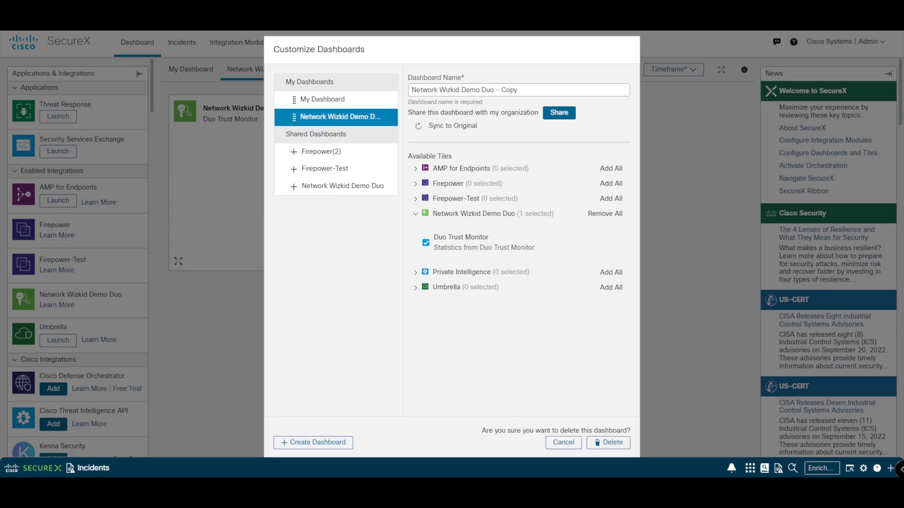
pyautogui.click(608, 443)
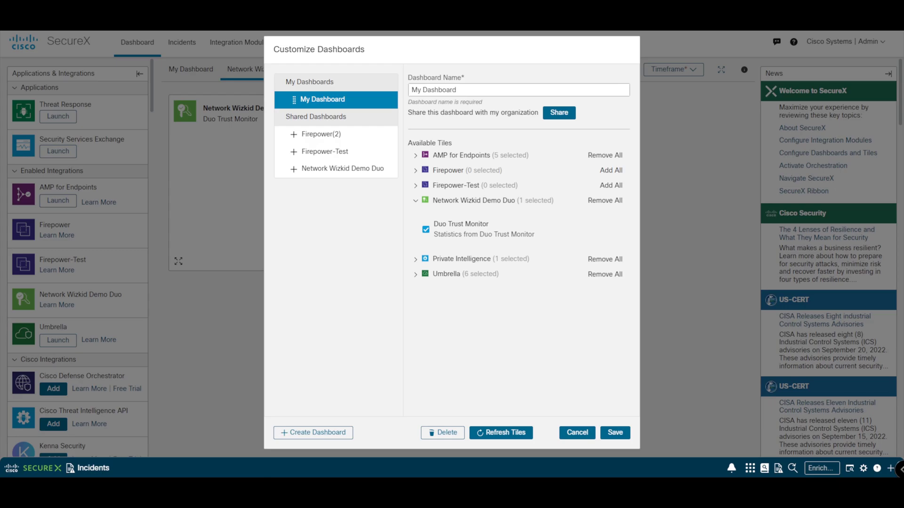
pyautogui.click(615, 432)
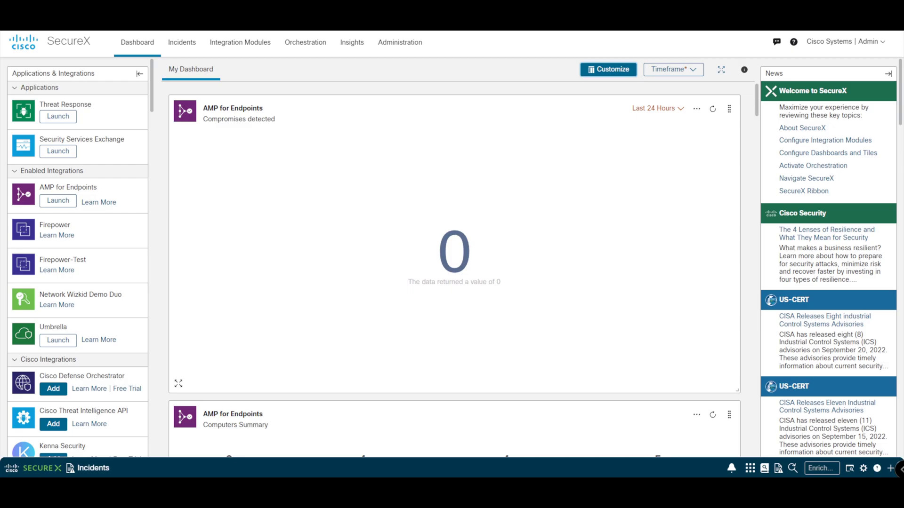
pyautogui.scroll(-10, 454, 268)
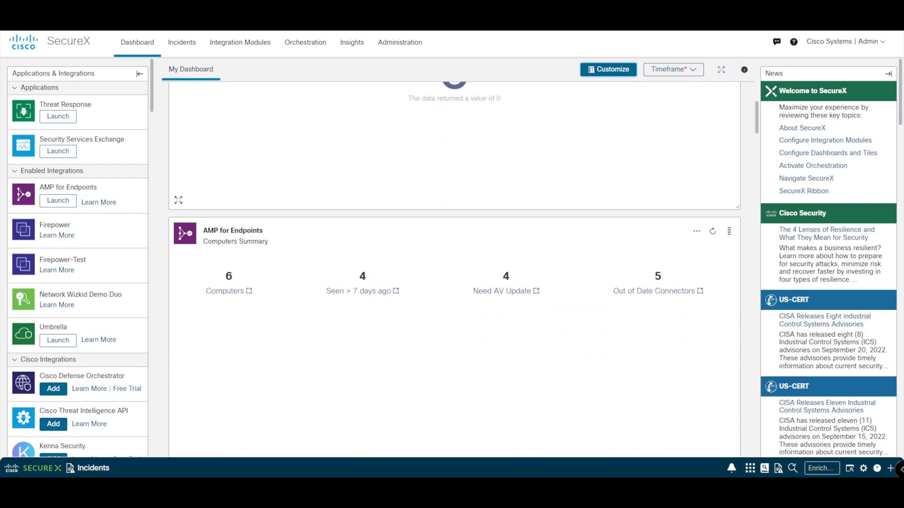
pyautogui.scroll(2, 454, 268)
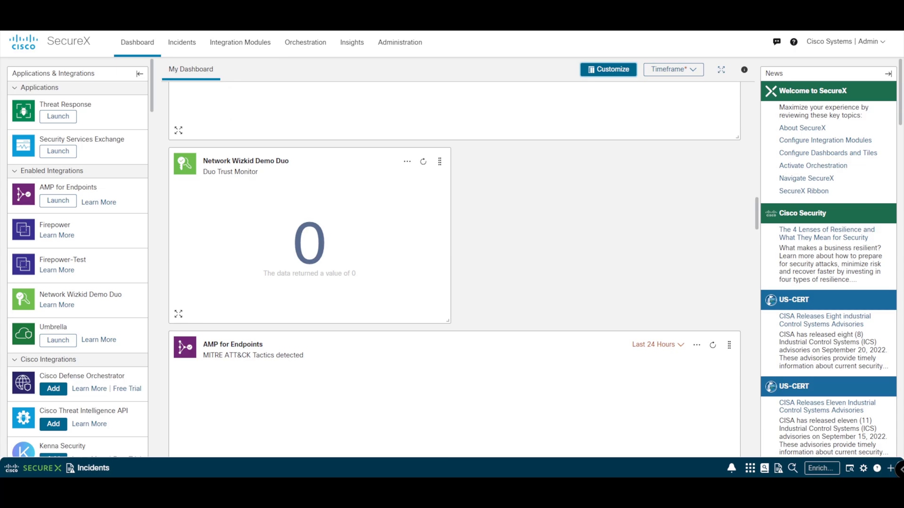
pyautogui.scroll(4, 454, 268)
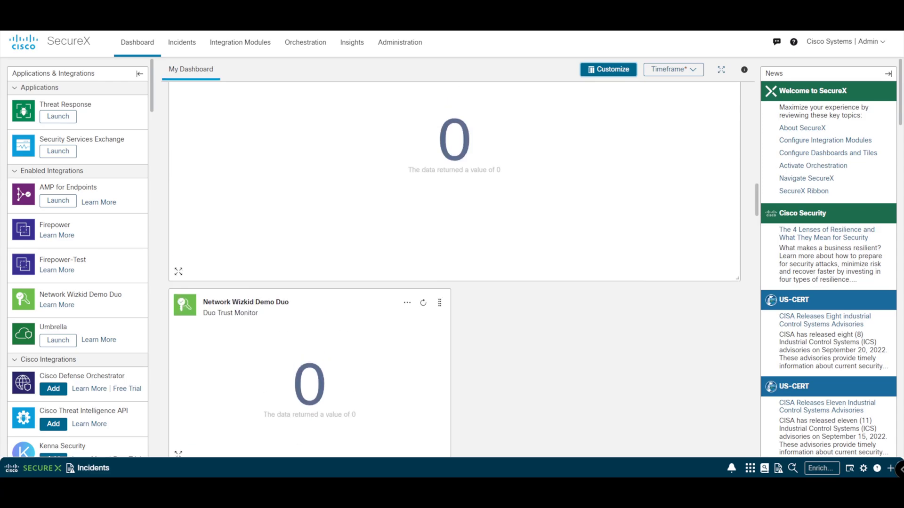
pyautogui.scroll(7, 454, 268)
pyautogui.scroll(10, 454, 268)
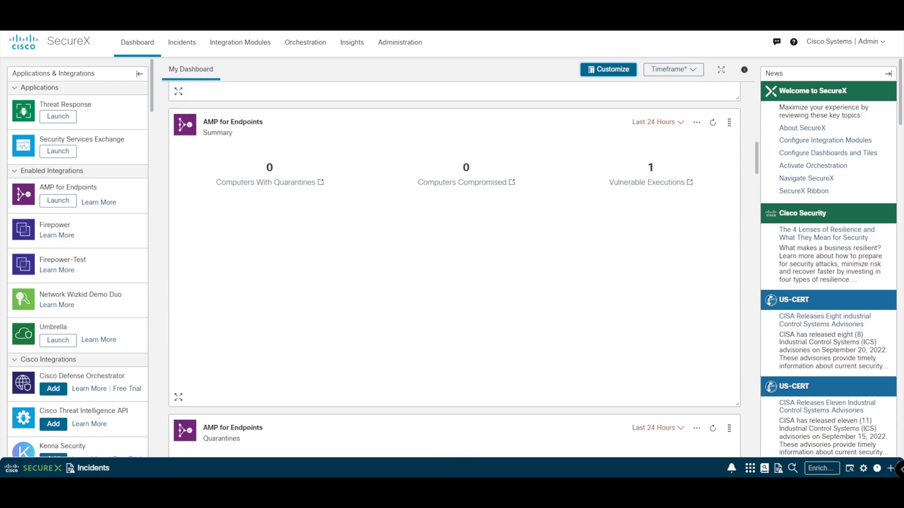